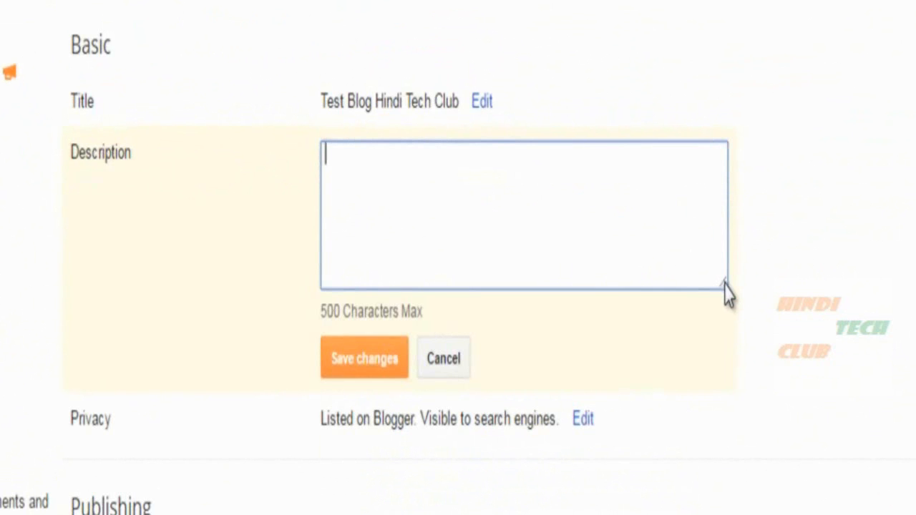
# Paste 'Computer And Internet Technologies in Hindi.' as the blog description and save it.
pyautogui.write('Computer And Internet Technologies in Hindi.')
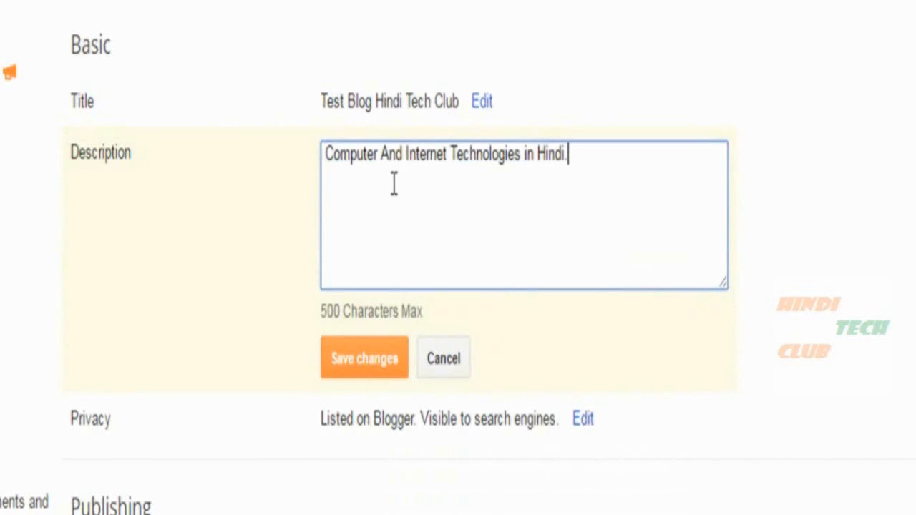
pyautogui.moveTo(326, 153); pyautogui.dragTo(574, 154)
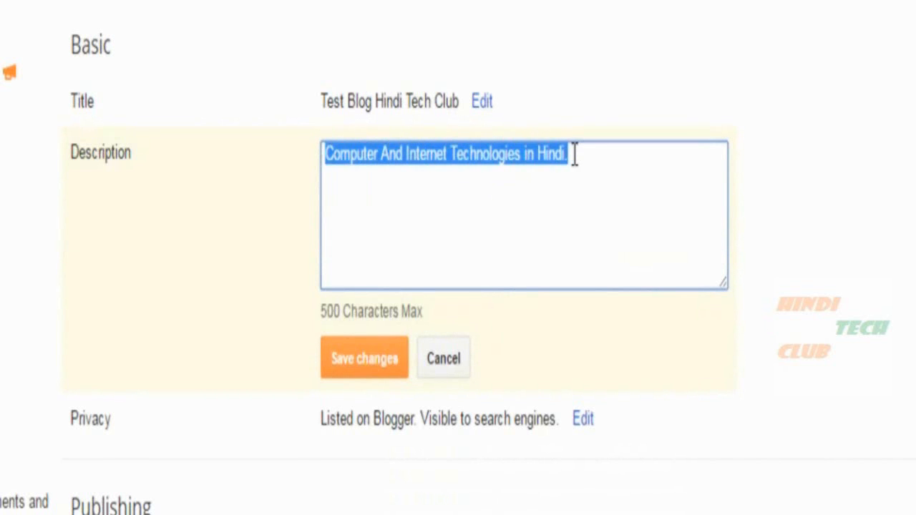
pyautogui.click(574, 154)
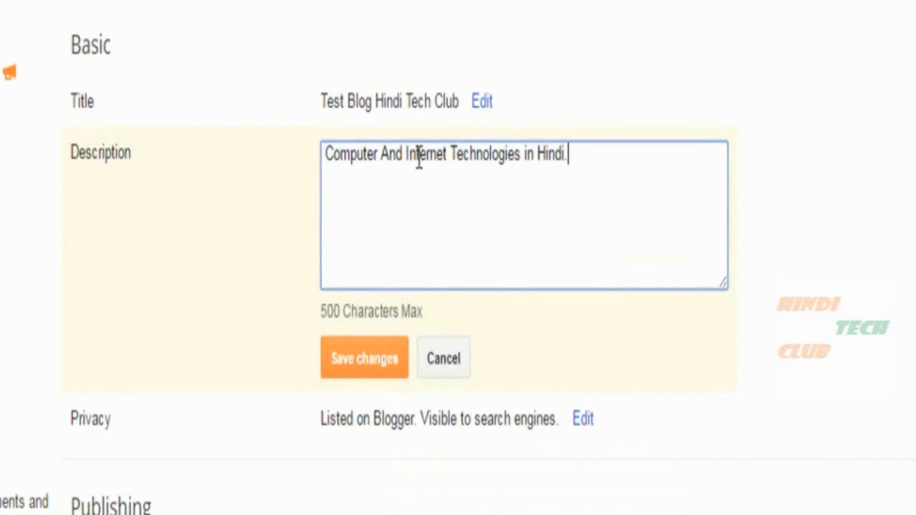
pyautogui.click(365, 361)
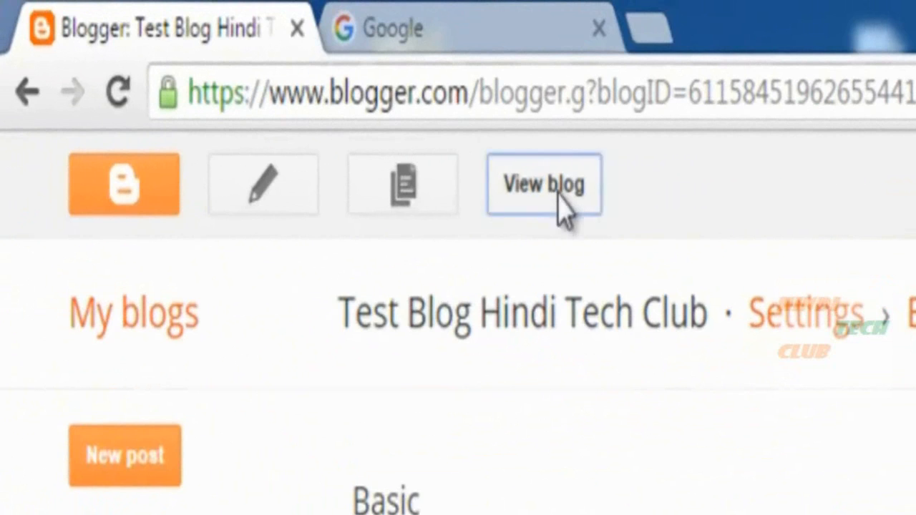
# Check on the live blog that the description appears under the title.
pyautogui.click(558, 200)
pyautogui.moveTo(278, 205); pyautogui.dragTo(737, 79)
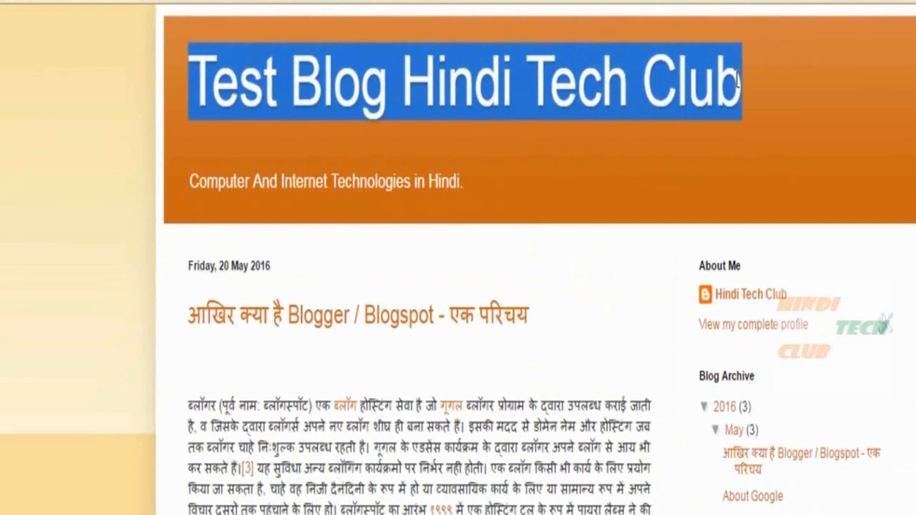
pyautogui.moveTo(182, 186); pyautogui.dragTo(463, 178)
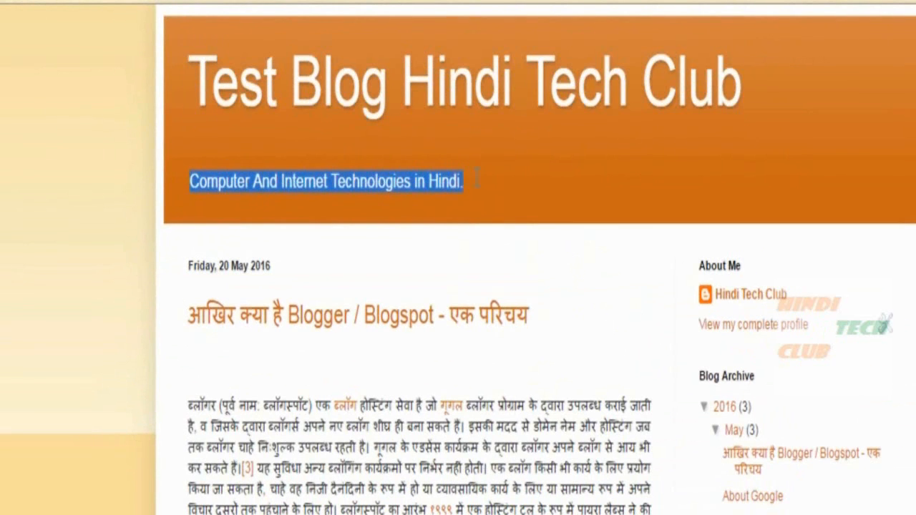
pyautogui.click(248, 184)
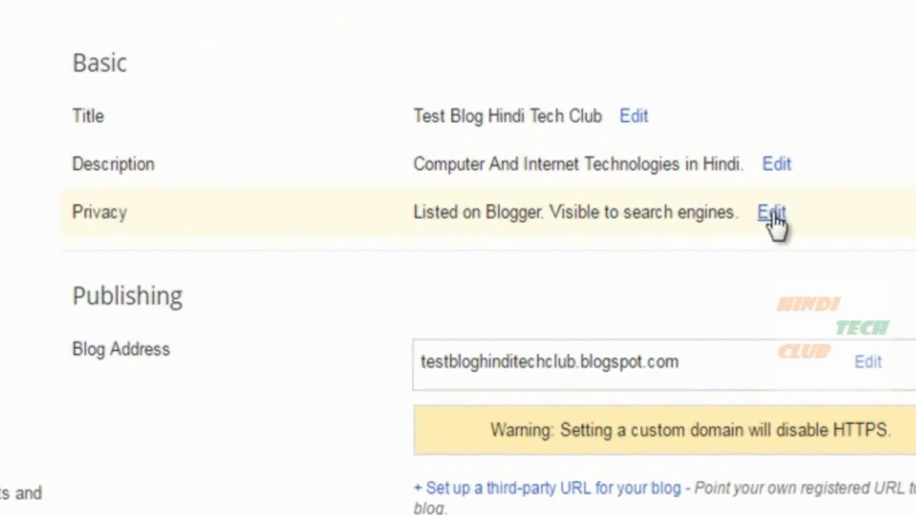
# Save Privacy with both Yes options kept: listed on Blogger and visible to search engines.
pyautogui.click(772, 214)
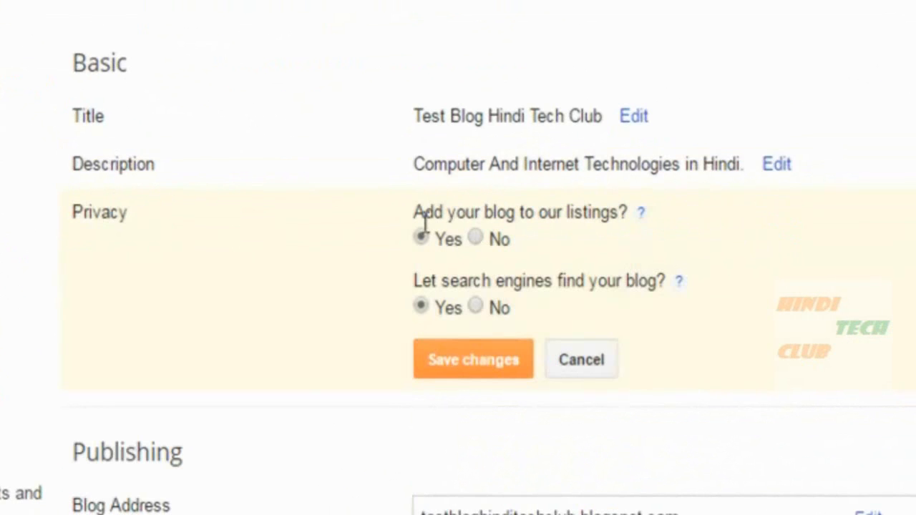
pyautogui.moveTo(415, 213); pyautogui.dragTo(617, 210)
pyautogui.click(516, 204)
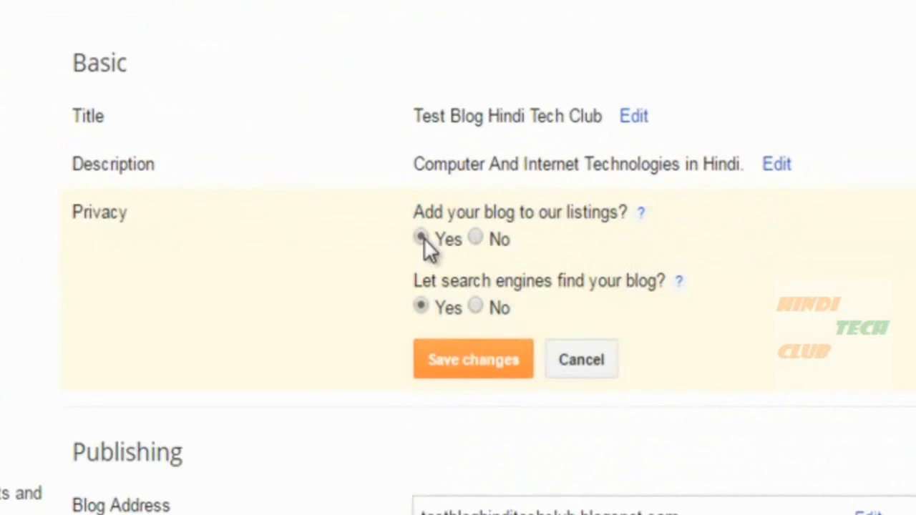
pyautogui.moveTo(431, 281); pyautogui.dragTo(620, 276)
pyautogui.click(527, 280)
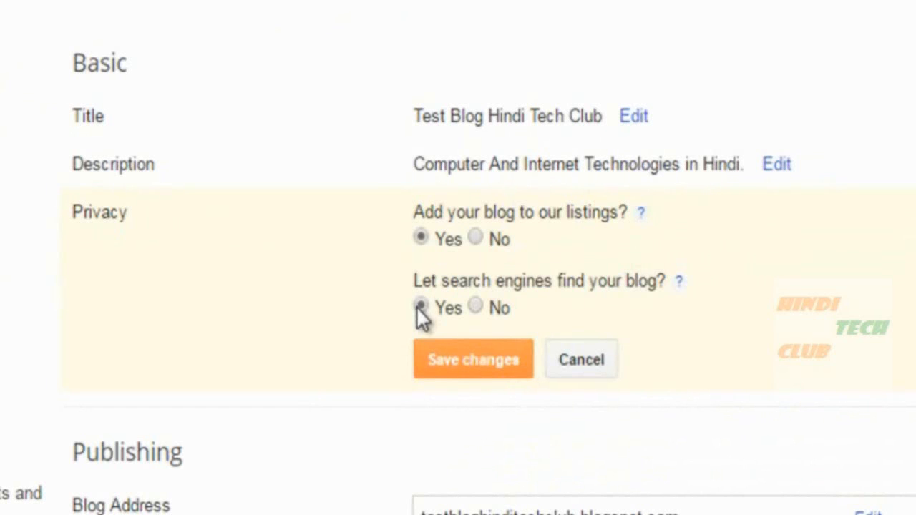
pyautogui.click(452, 381)
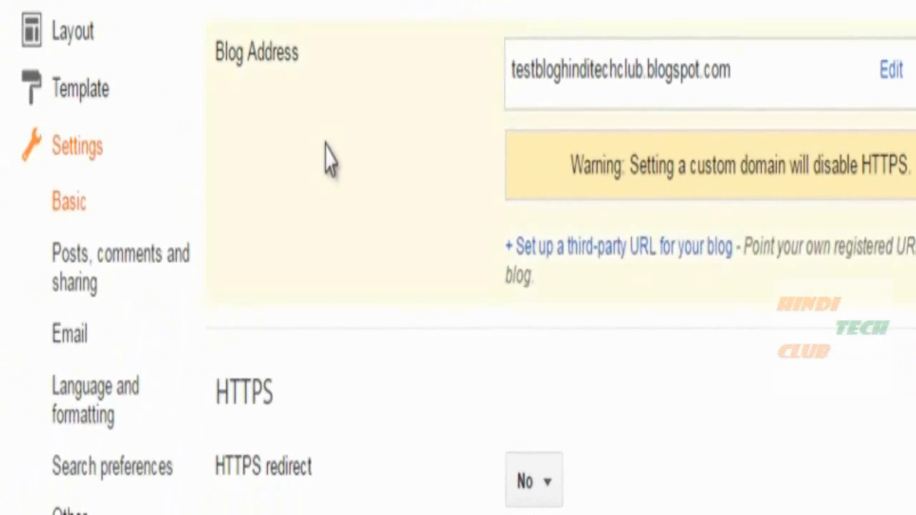
pyautogui.moveTo(216, 230); pyautogui.dragTo(273, 232)
pyautogui.scroll(-3, 301, 272)
pyautogui.click(321, 298)
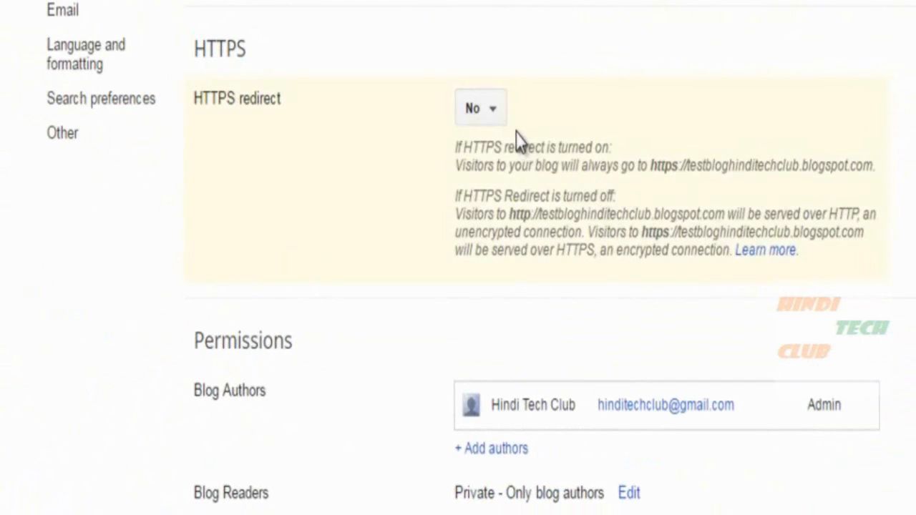
pyautogui.click(475, 115)
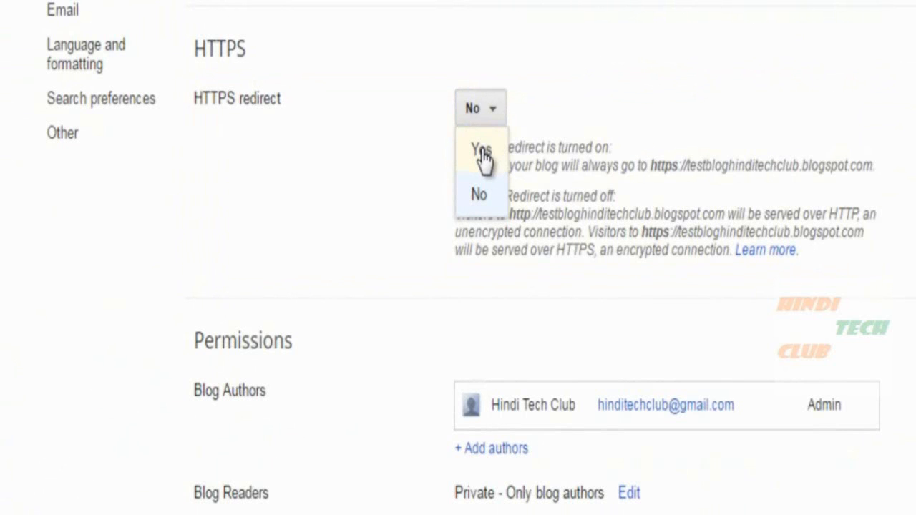
pyautogui.click(605, 111)
pyautogui.scroll(4, 613, 119)
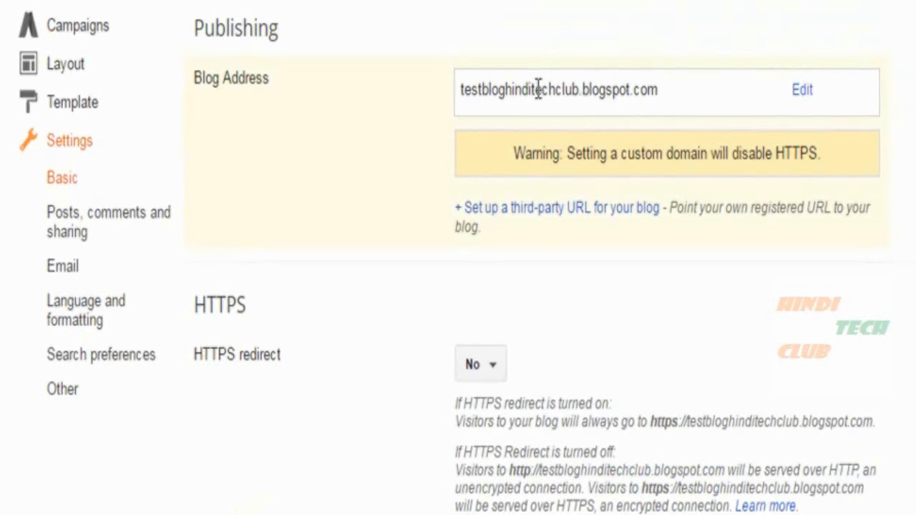
pyautogui.moveTo(461, 103); pyautogui.dragTo(670, 95)
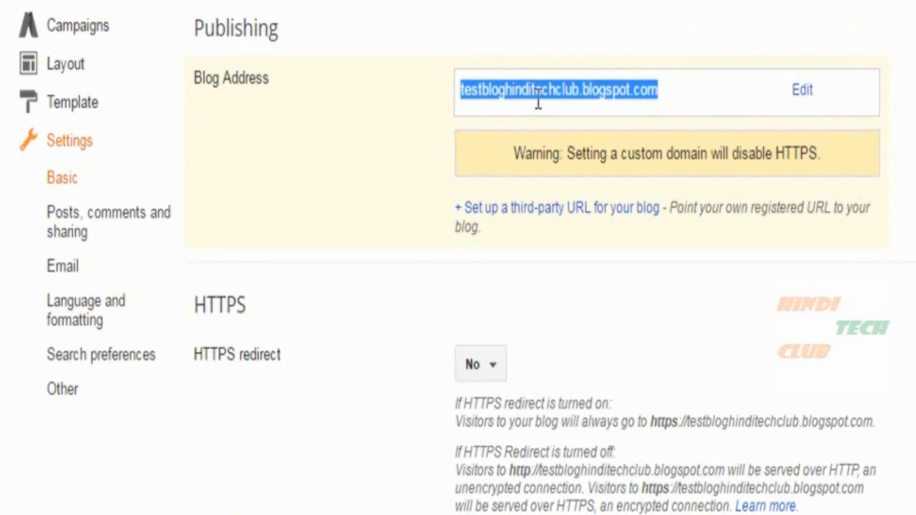
pyautogui.click(549, 100)
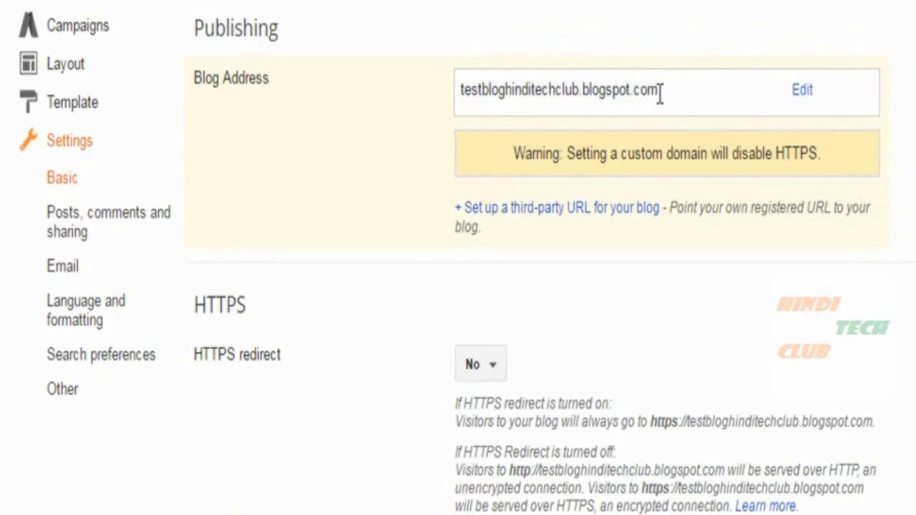
pyautogui.moveTo(668, 96); pyautogui.dragTo(463, 81)
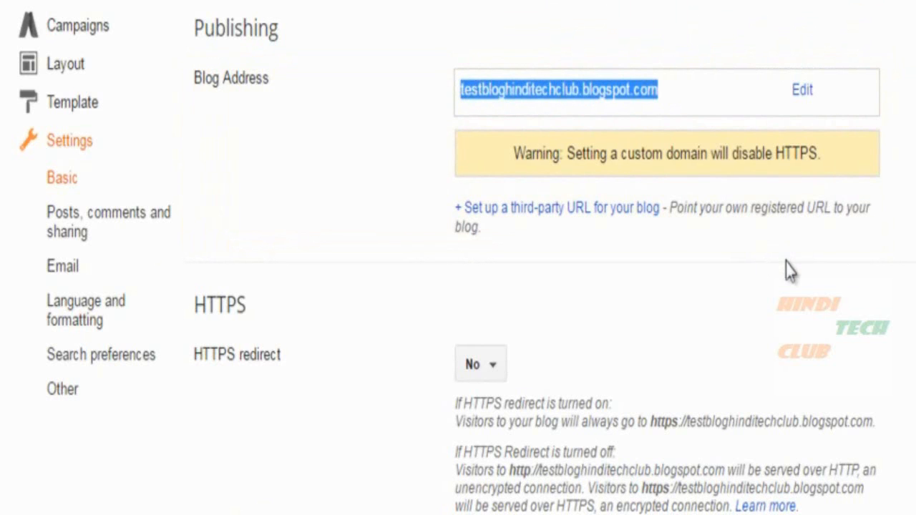
pyautogui.click(599, 147)
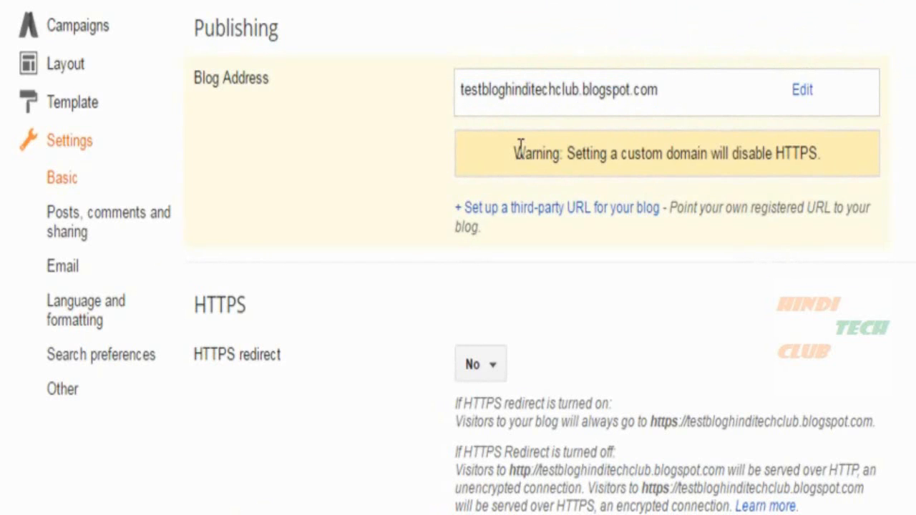
pyautogui.moveTo(574, 154); pyautogui.dragTo(822, 156)
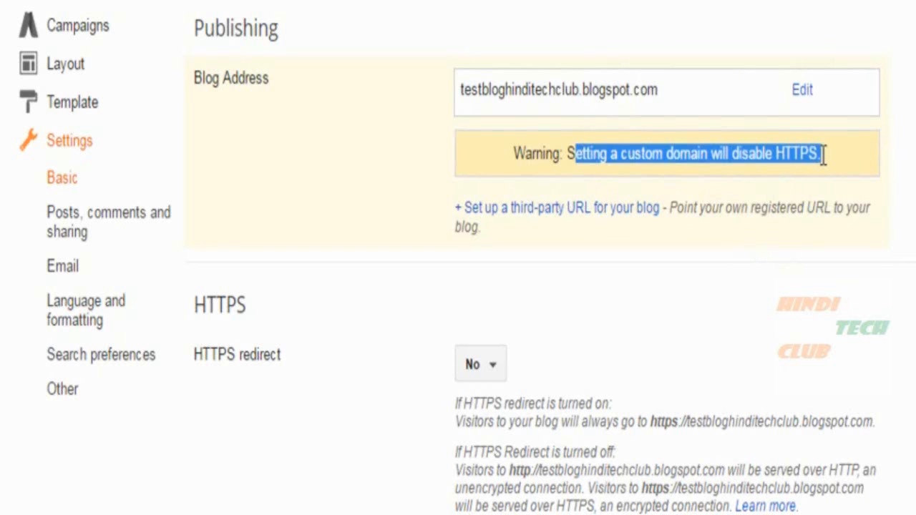
pyautogui.click(784, 232)
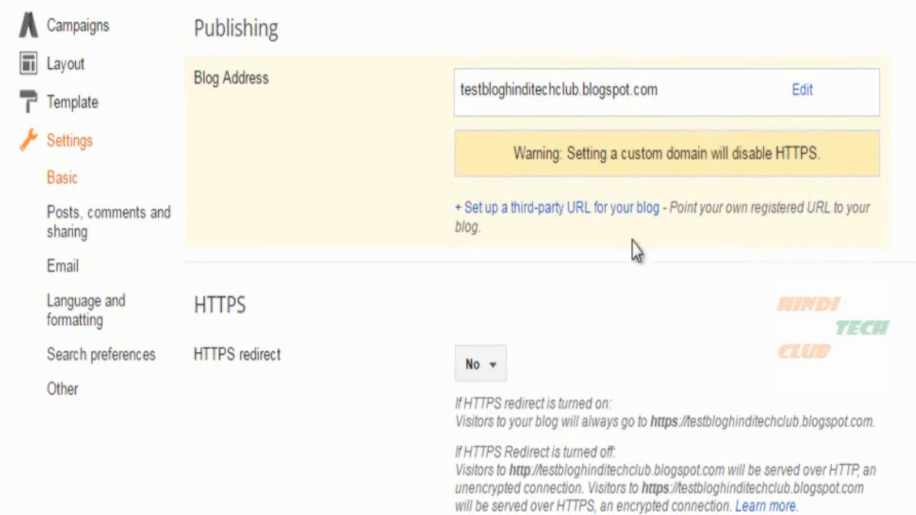
# Review the HTTPS redirect choices for the blogspot.com address, leaving it at No for now.
pyautogui.click(496, 366)
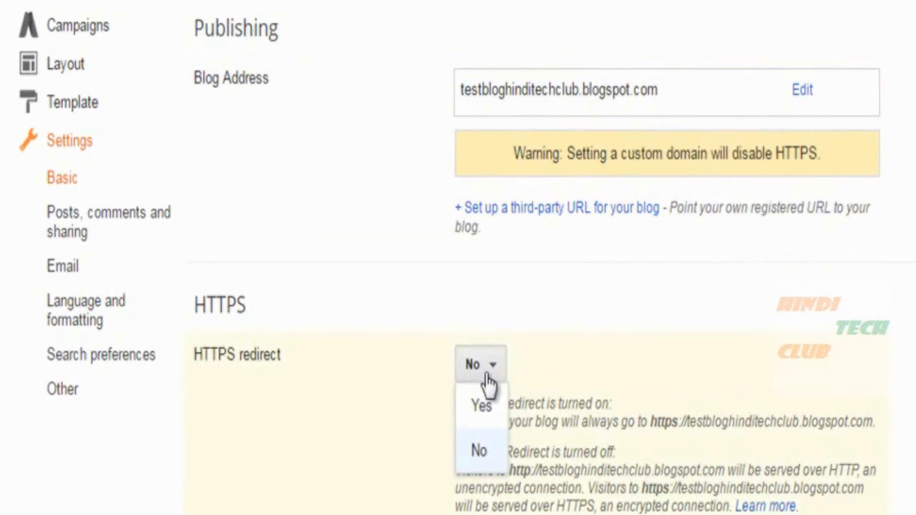
pyautogui.click(561, 351)
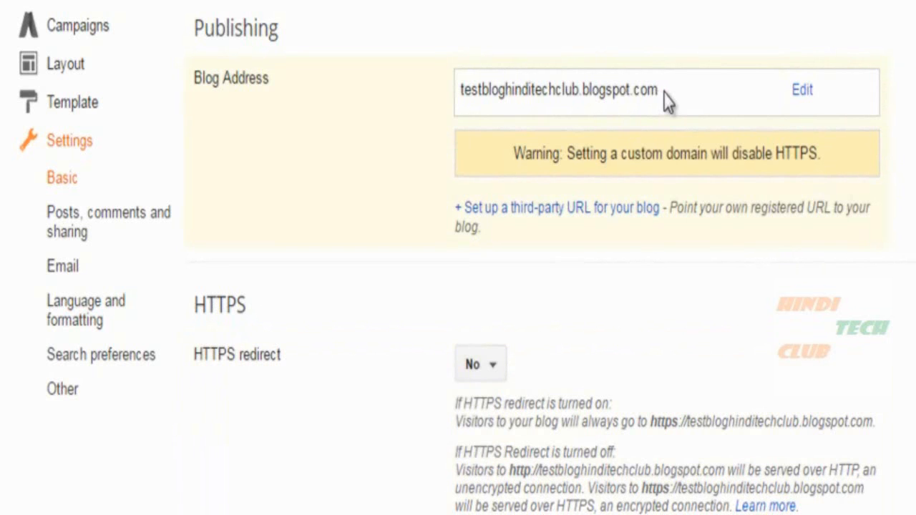
pyautogui.moveTo(659, 91); pyautogui.dragTo(582, 92)
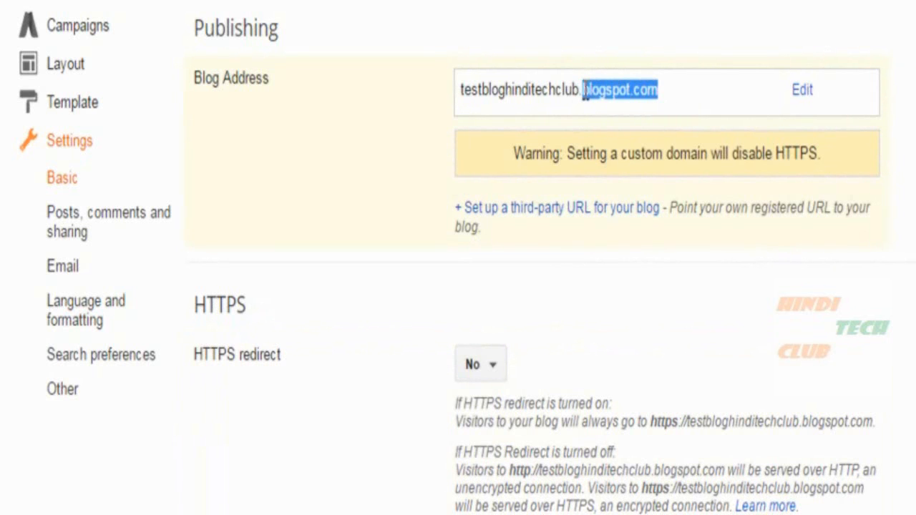
pyautogui.click(490, 365)
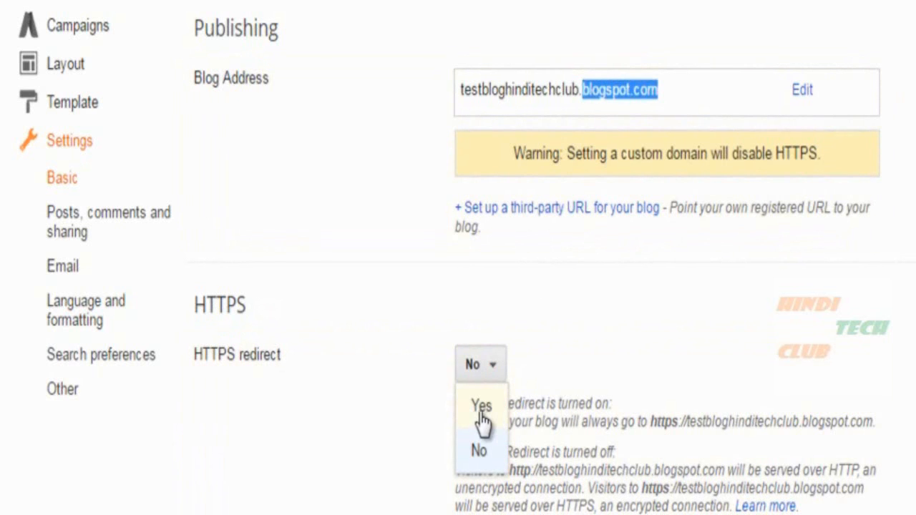
pyautogui.click(196, 356)
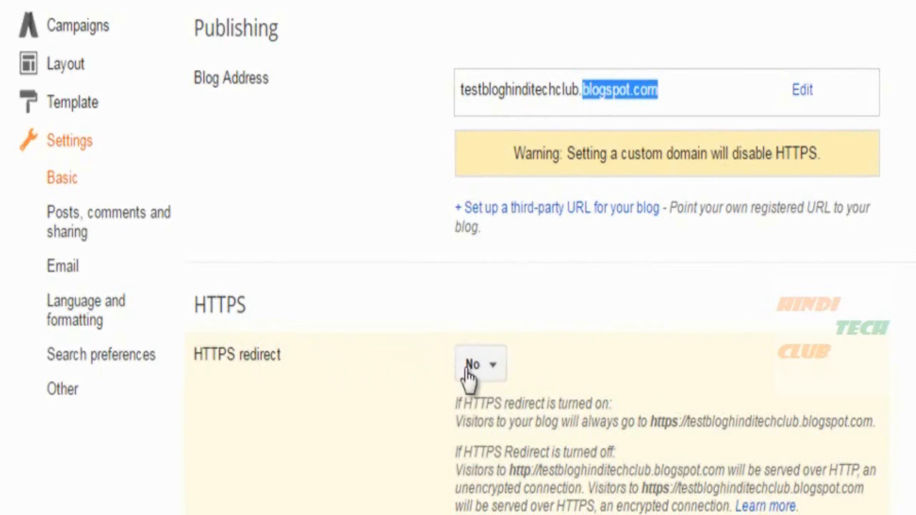
pyautogui.click(484, 364)
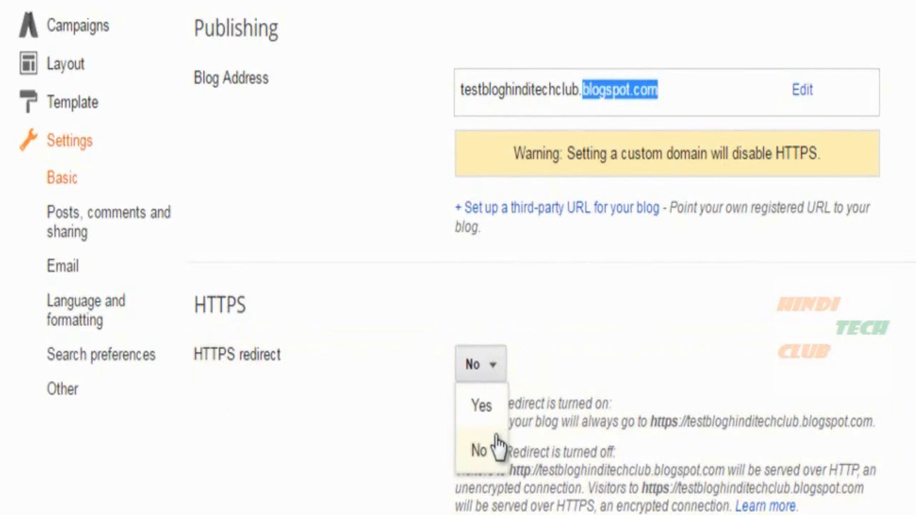
pyautogui.click(607, 343)
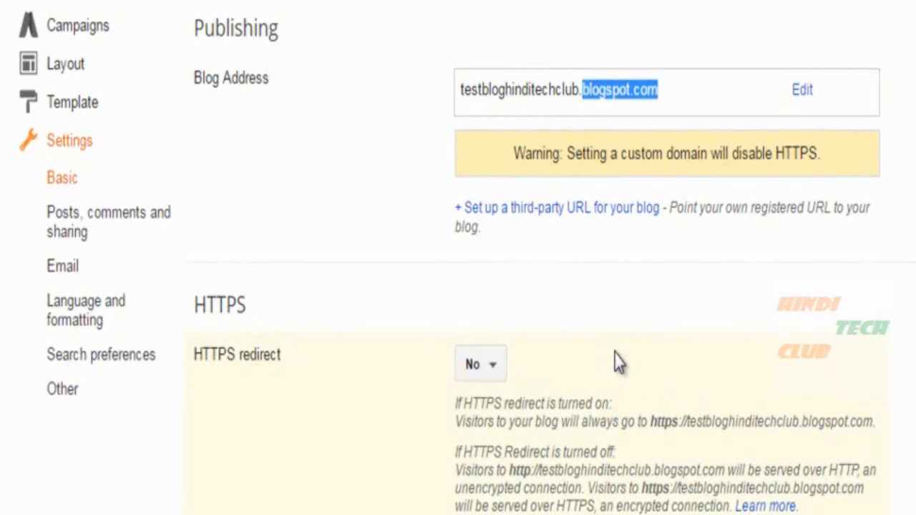
# Switch the HTTPS redirect setting to Yes.
pyautogui.scroll(-2, 623, 358)
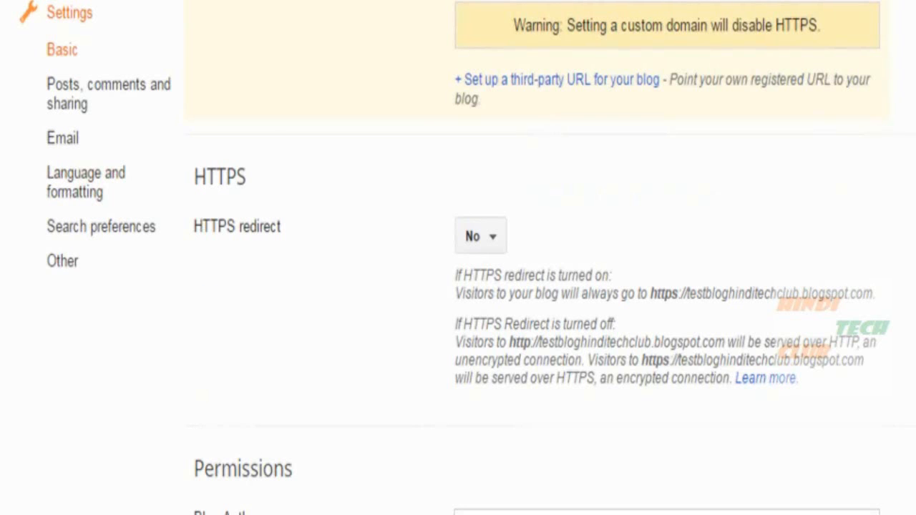
pyautogui.click(491, 236)
pyautogui.click(483, 280)
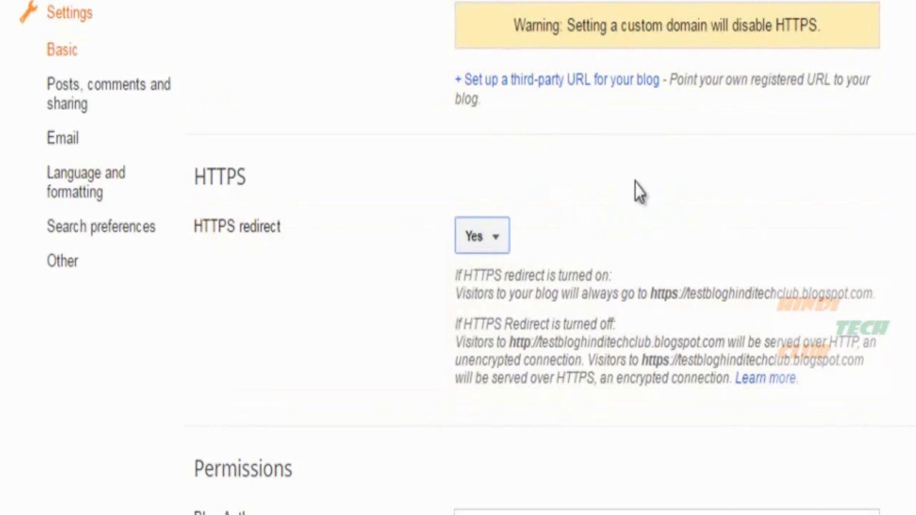
pyautogui.scroll(2, 212, 334)
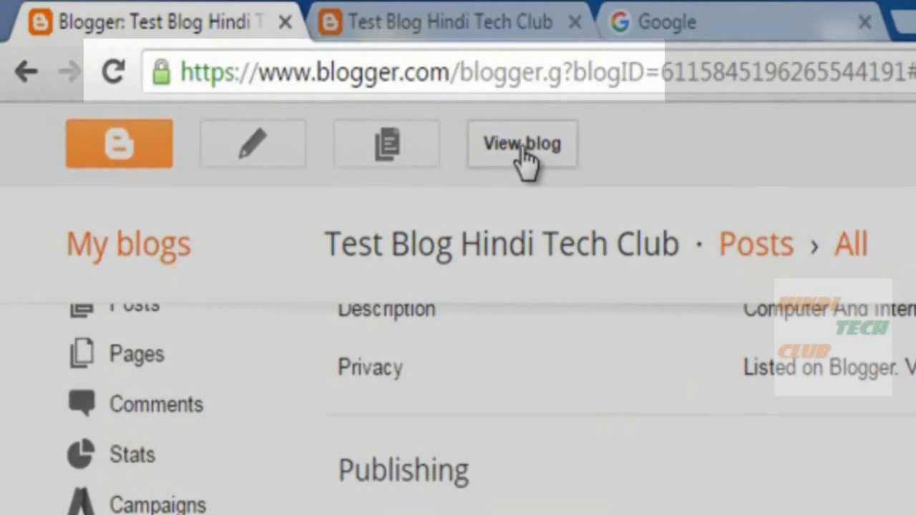
# Open the live blog in a new tab and check its address starts with https.
pyautogui.click(522, 146)
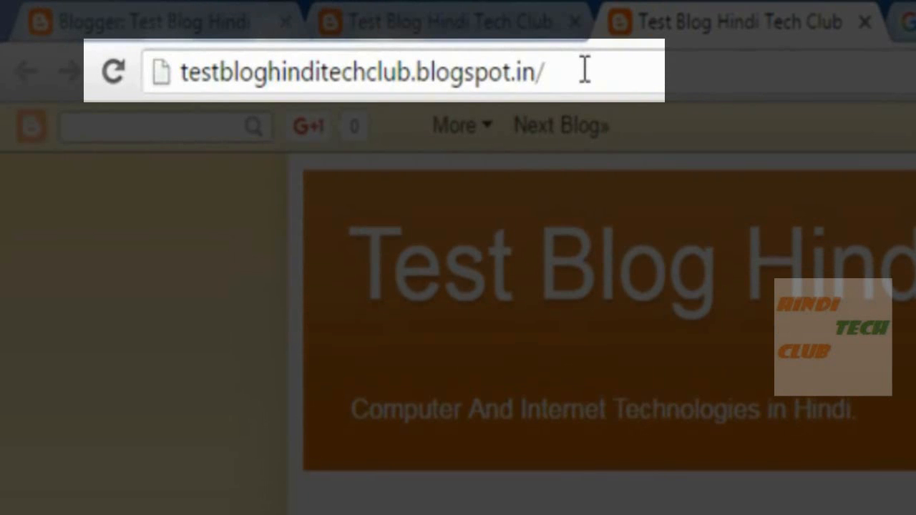
pyautogui.moveTo(585, 72); pyautogui.dragTo(164, 82)
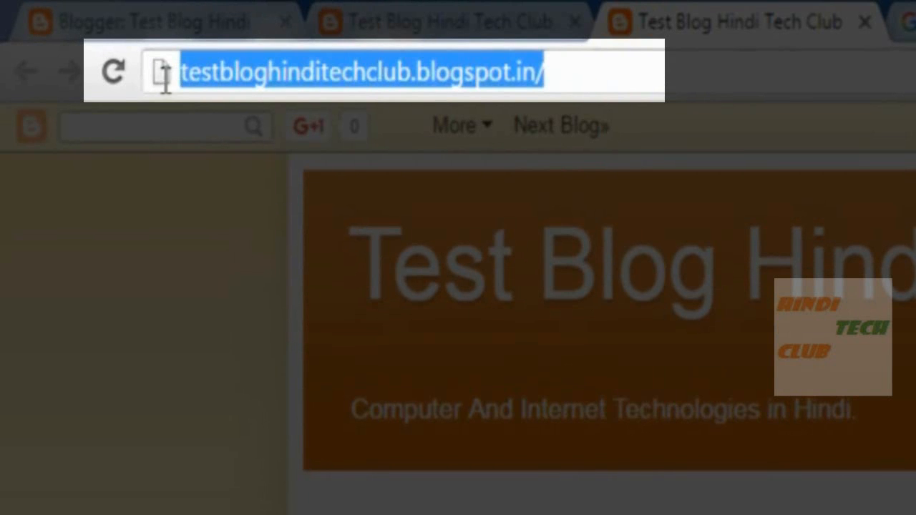
pyautogui.click(481, 27)
pyautogui.moveTo(611, 72); pyautogui.dragTo(161, 68)
pyautogui.click(225, 70)
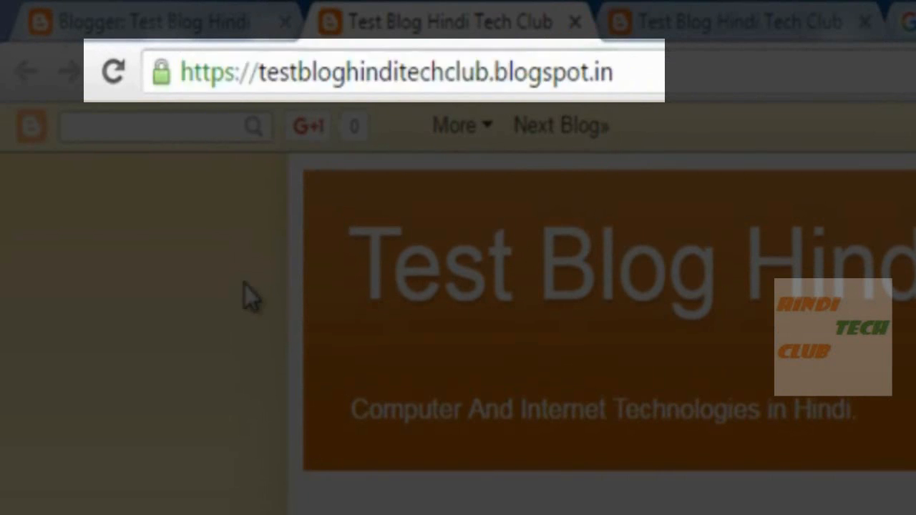
pyautogui.moveTo(234, 72); pyautogui.dragTo(167, 72)
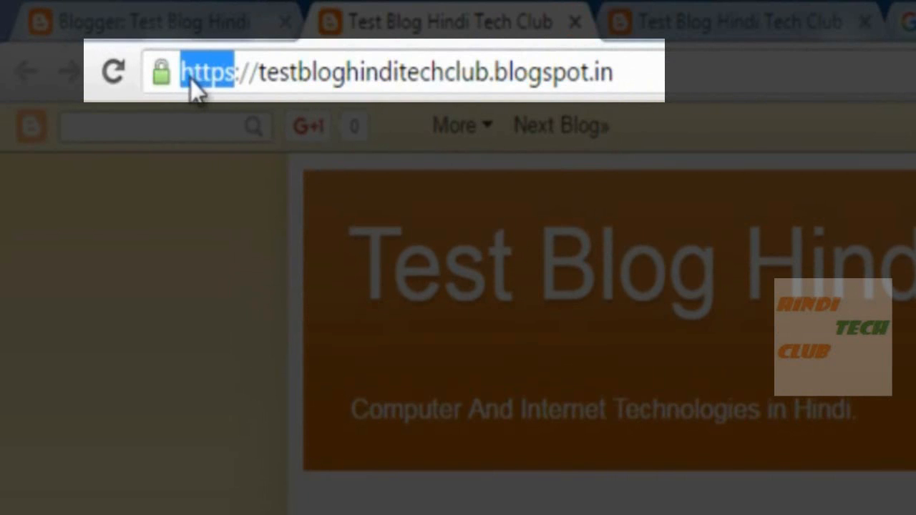
pyautogui.click(259, 69)
pyautogui.moveTo(644, 72); pyautogui.dragTo(188, 57)
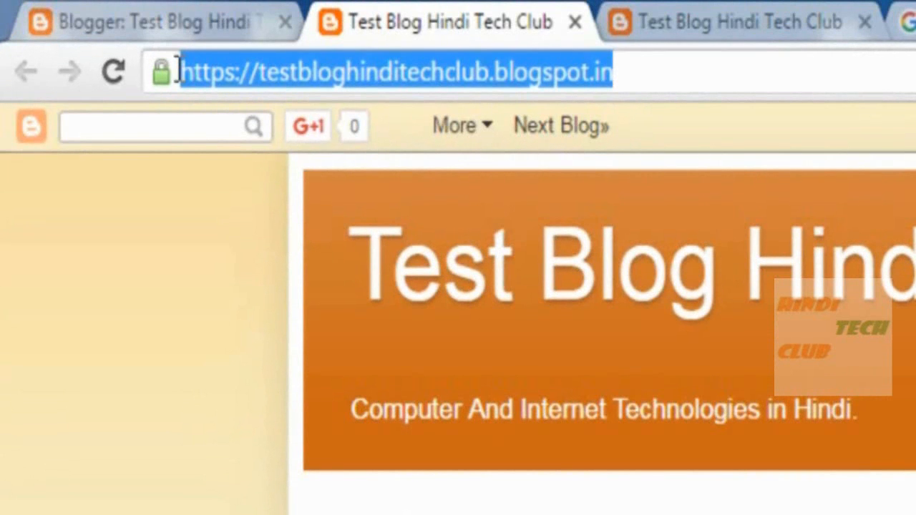
pyautogui.click(638, 72)
pyautogui.moveTo(638, 72); pyautogui.dragTo(177, 72)
pyautogui.click(241, 69)
pyautogui.moveTo(241, 69); pyautogui.dragTo(164, 72)
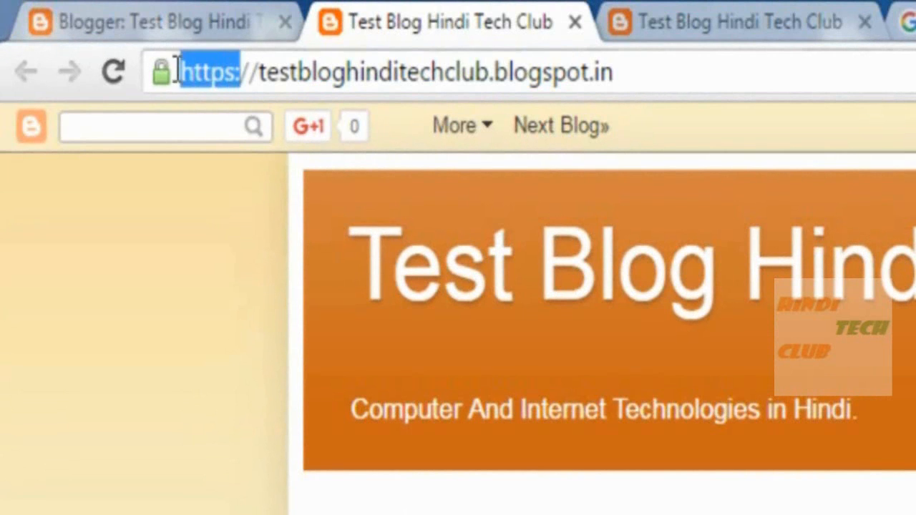
pyautogui.moveTo(644, 80); pyautogui.dragTo(180, 72)
pyautogui.click(241, 69)
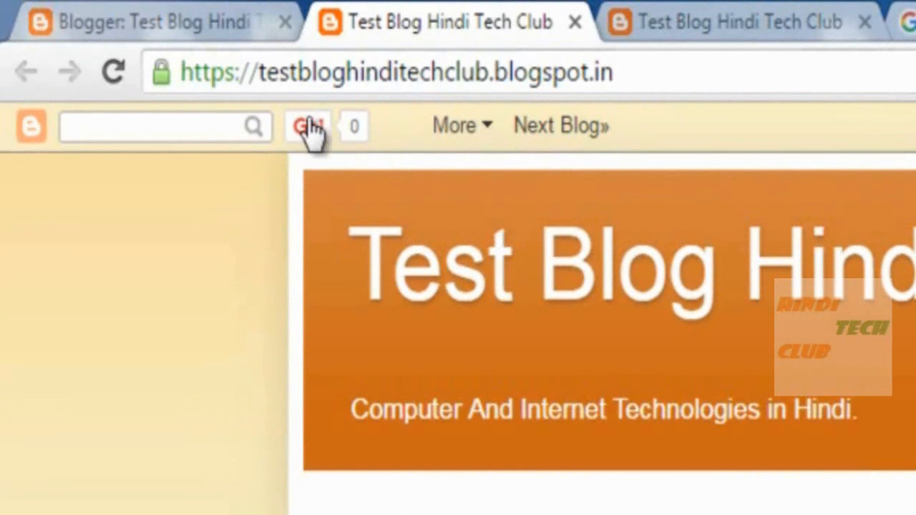
pyautogui.press('Return')
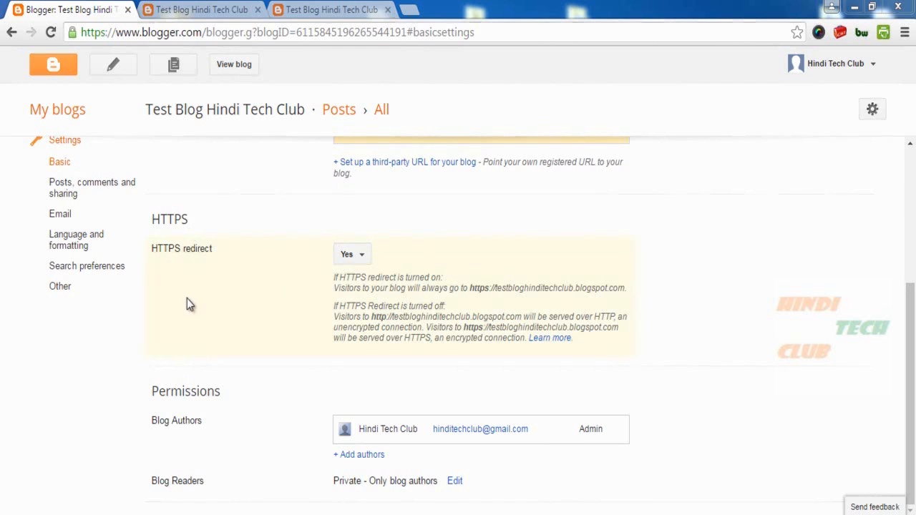
pyautogui.moveTo(226, 394); pyautogui.dragTo(139, 386)
pyautogui.click(262, 393)
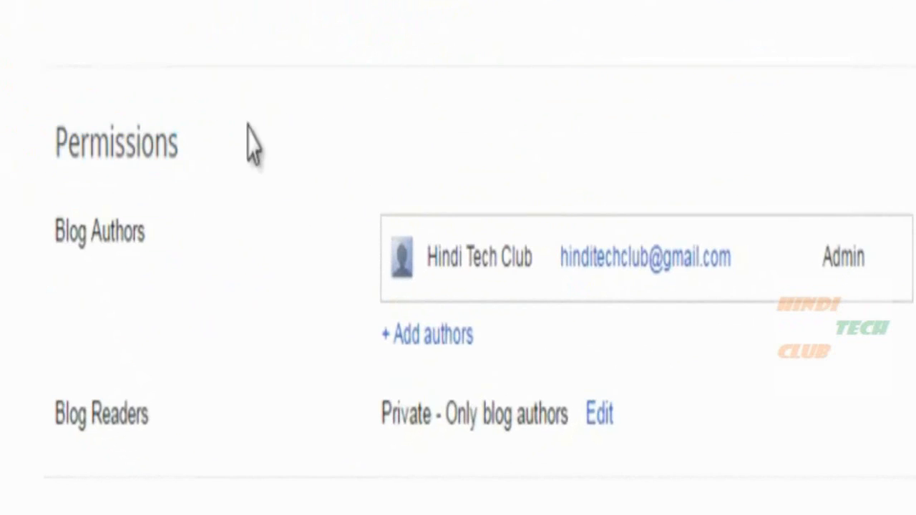
pyautogui.moveTo(51, 233); pyautogui.dragTo(156, 226)
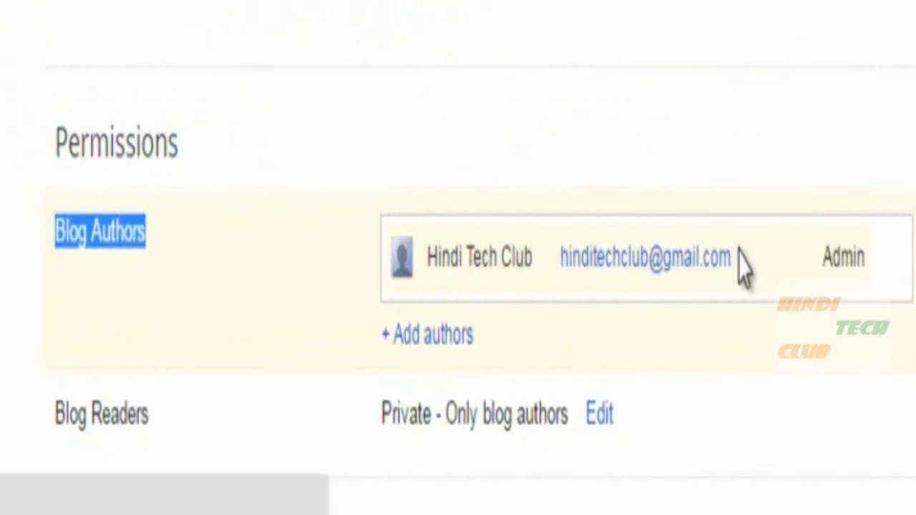
pyautogui.click(880, 262)
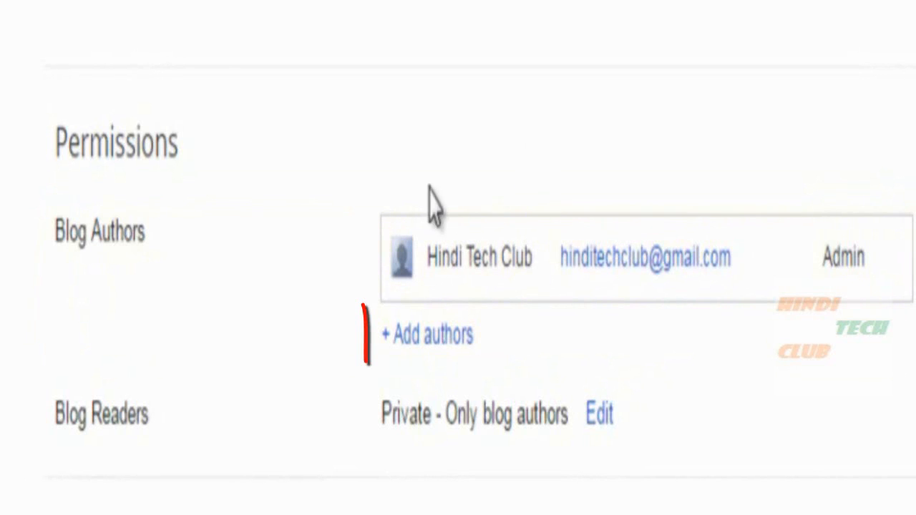
# Add an author invitation using a contact picked from All contacts.
pyautogui.click(448, 348)
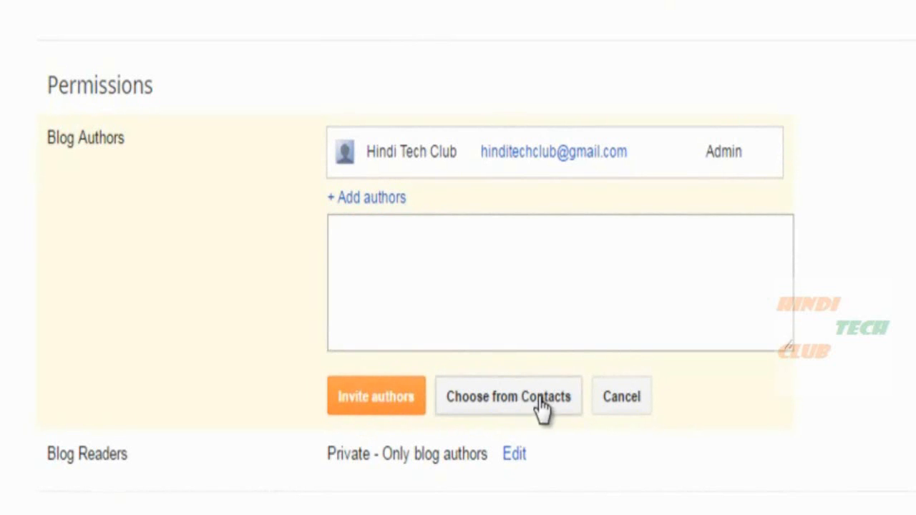
pyautogui.click(394, 246)
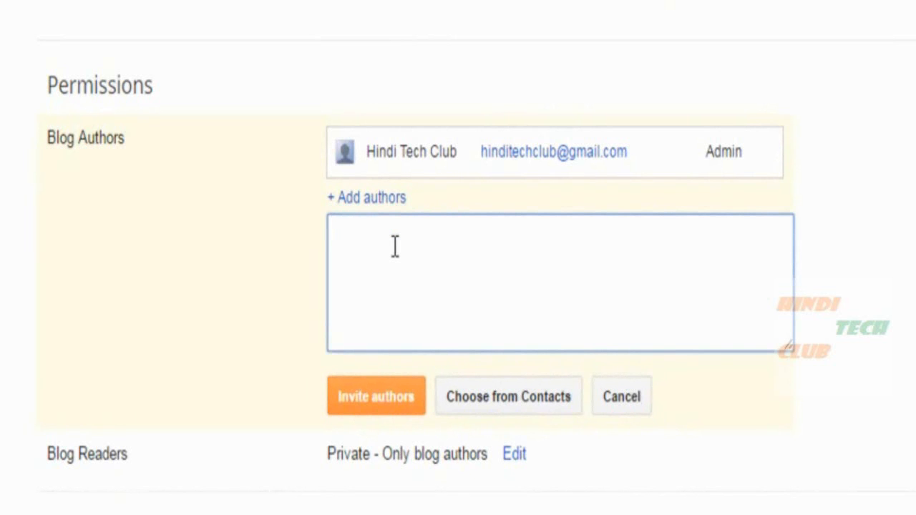
pyautogui.click(489, 401)
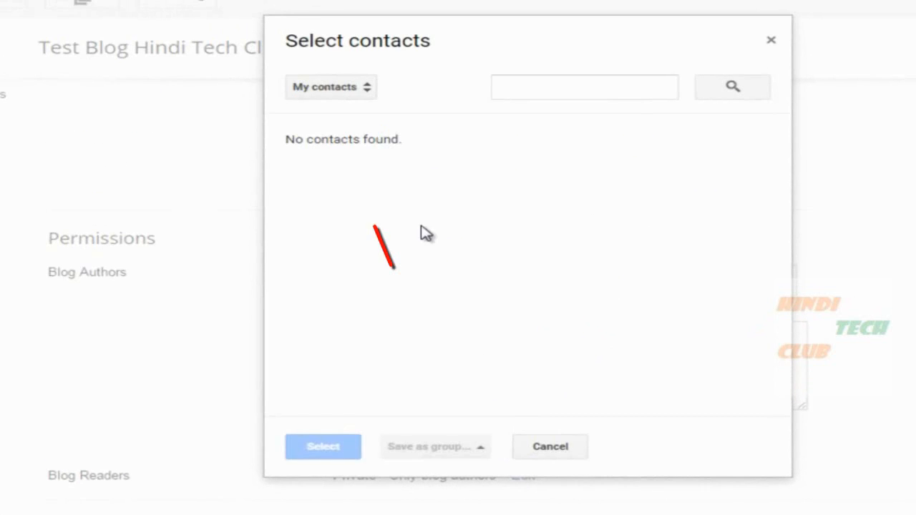
pyautogui.click(372, 91)
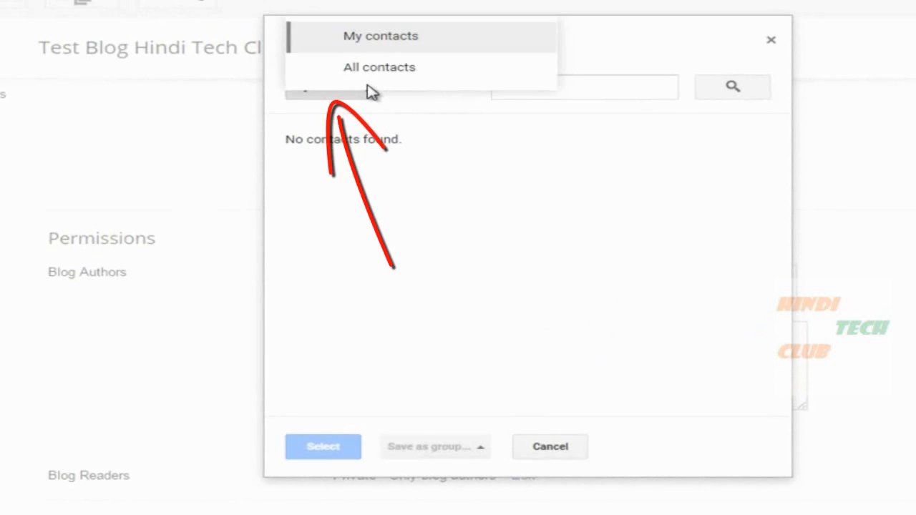
pyautogui.click(379, 71)
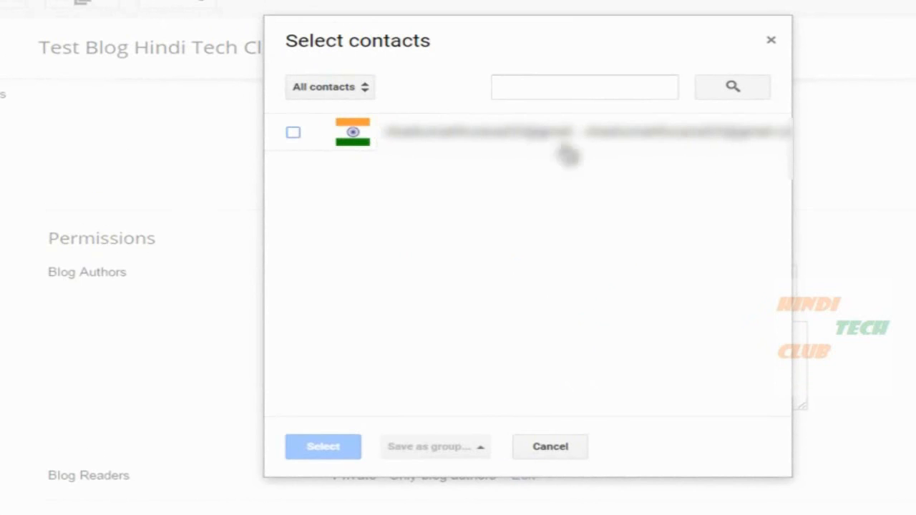
pyautogui.click(293, 133)
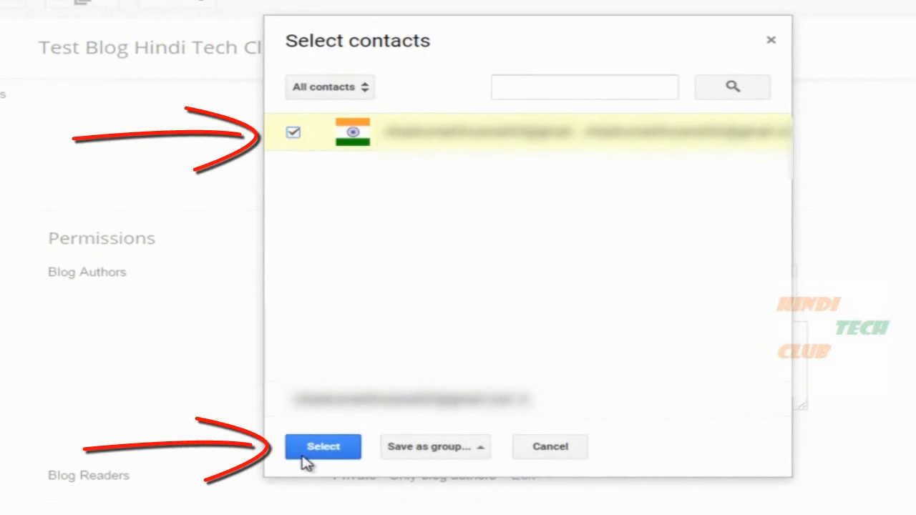
pyautogui.click(323, 447)
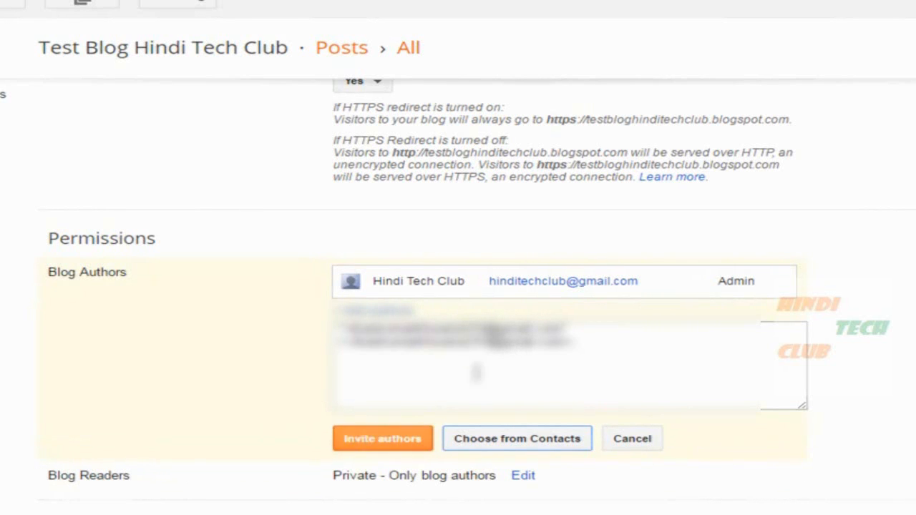
# Remove the picked contact address and type the new author's e-mail address instead.
pyautogui.moveTo(583, 338); pyautogui.dragTo(315, 316)
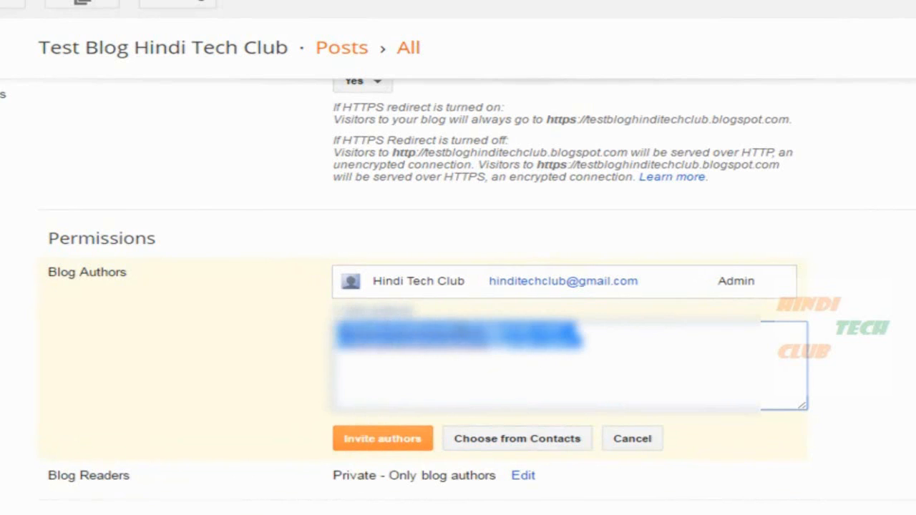
pyautogui.press('BackSpace')
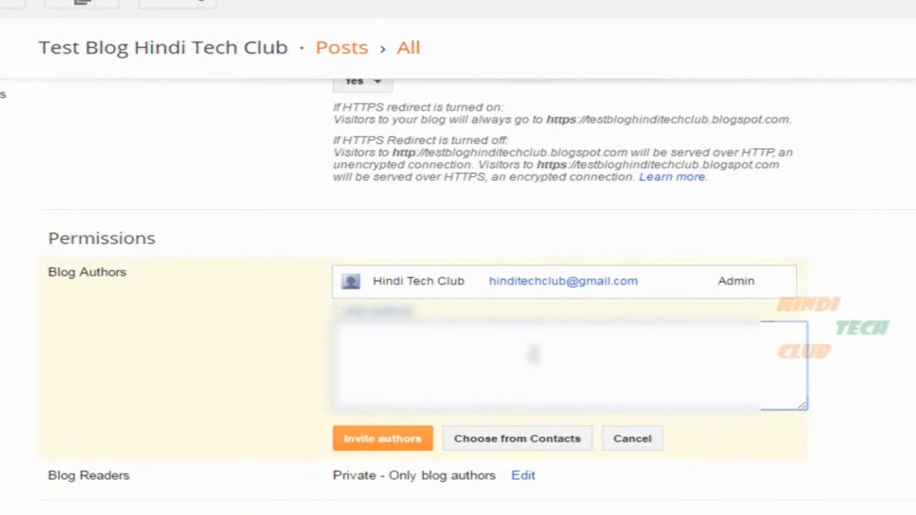
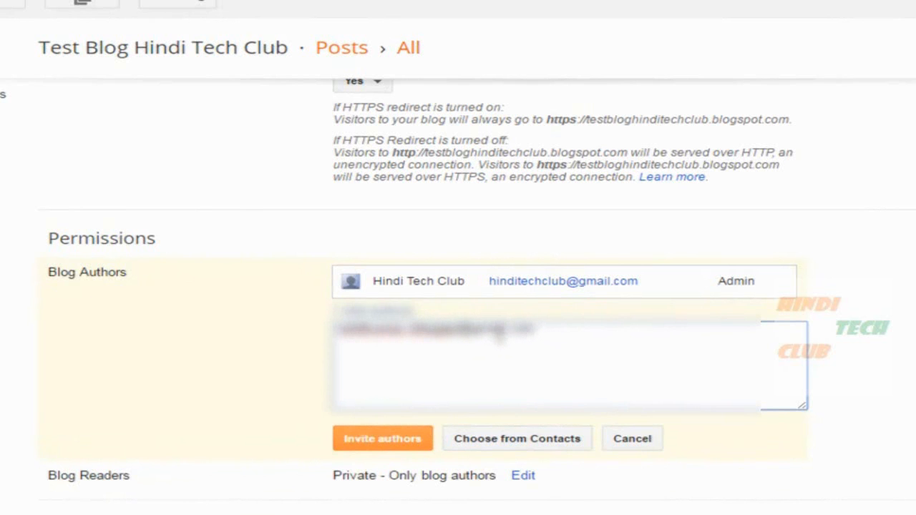
# Send the invitation and view the pending invite dated 07/07/2016 under '1 open invitations'.
pyautogui.click(383, 439)
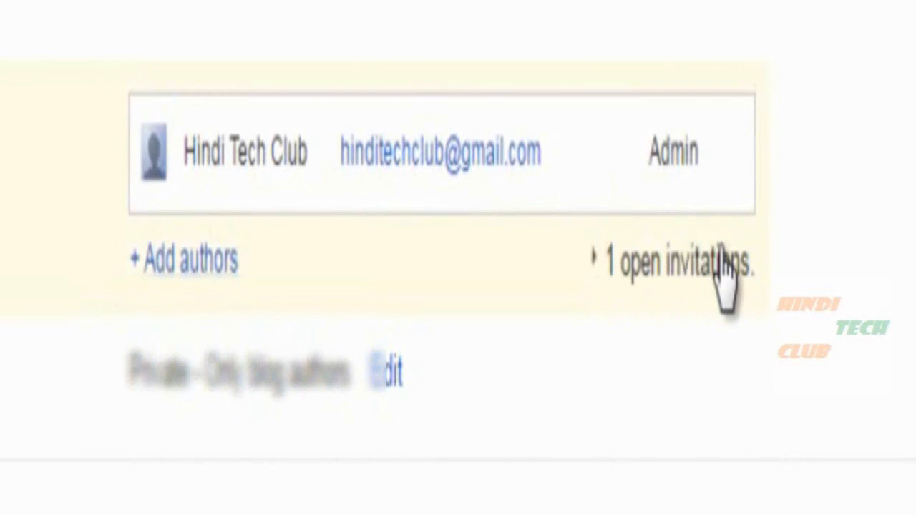
pyautogui.click(594, 258)
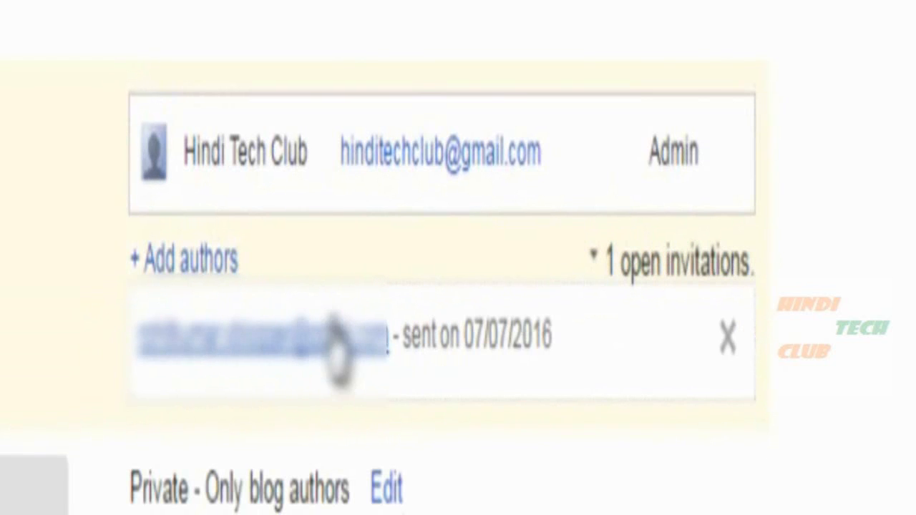
pyautogui.moveTo(475, 336); pyautogui.dragTo(549, 319)
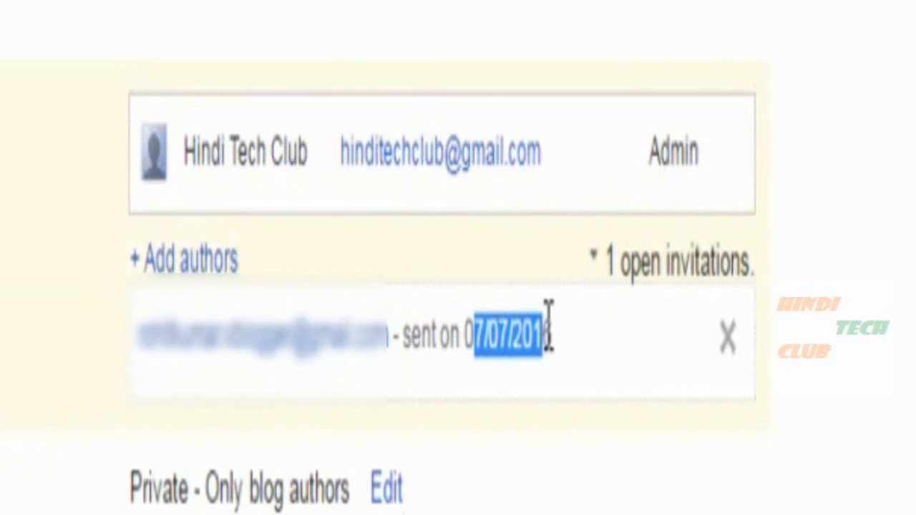
pyautogui.click(899, 107)
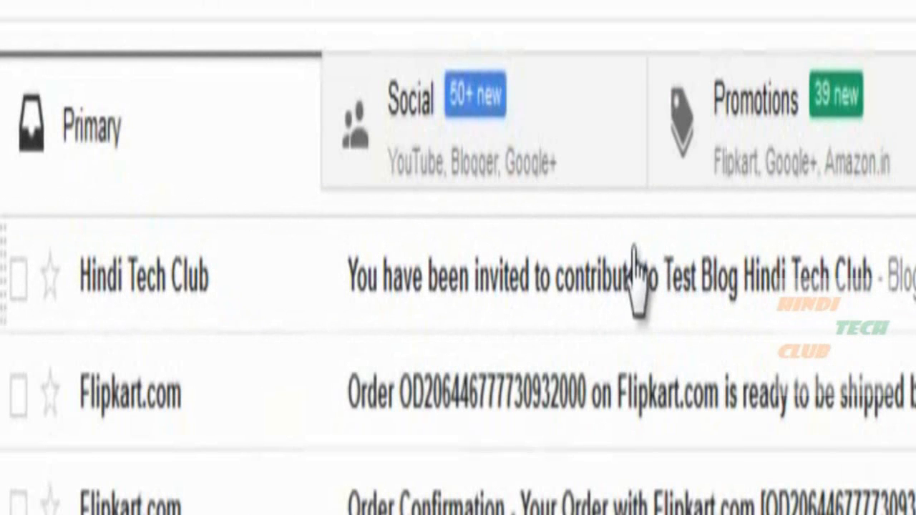
# Open the 'You have been invited to contribute' e-mail and follow Accept invitation.
pyautogui.click(624, 265)
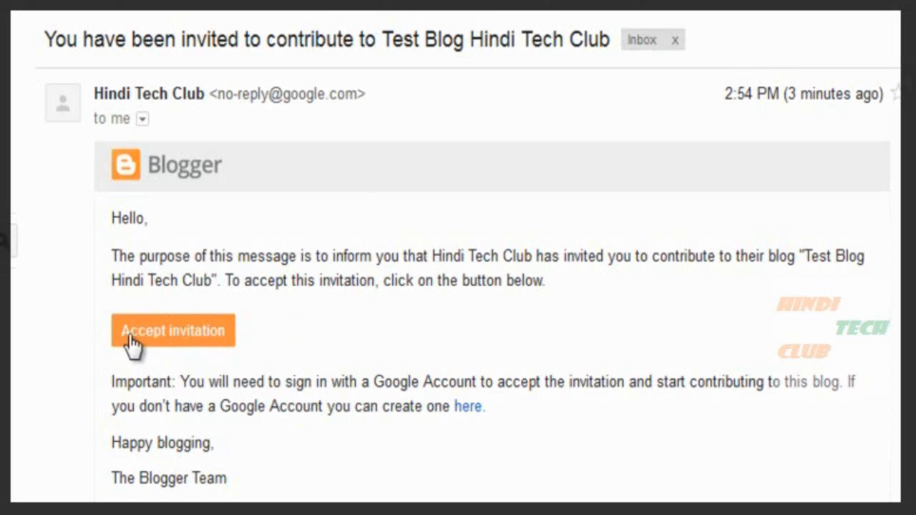
pyautogui.click(166, 330)
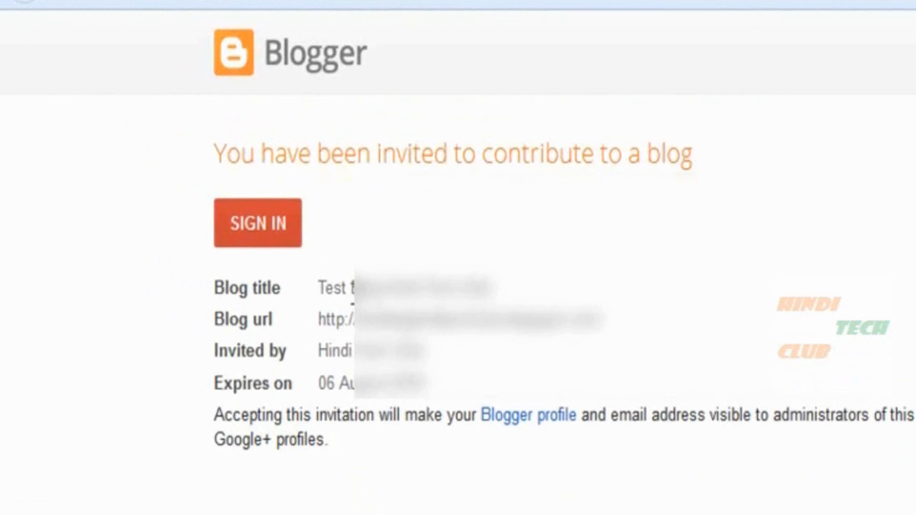
# Sign in and accept the invitation to contribute to Test Blog Hindi Tech Club.
pyautogui.click(259, 224)
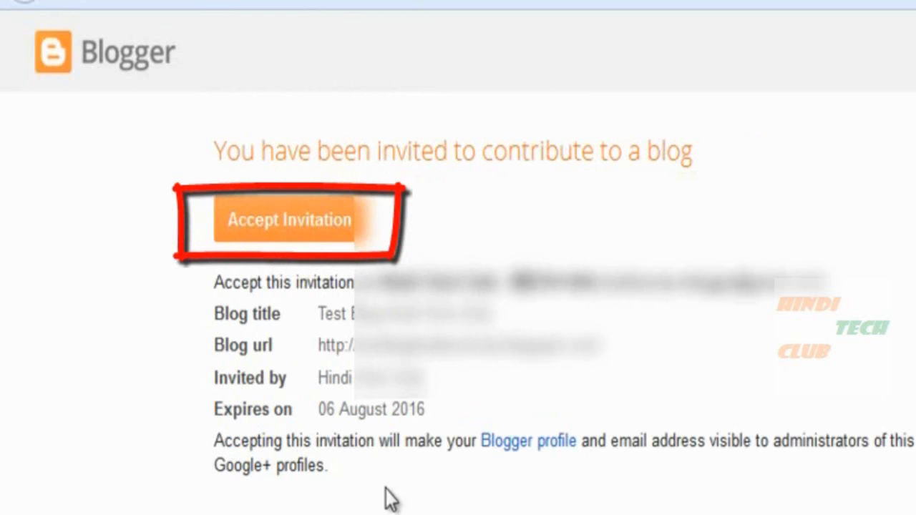
pyautogui.click(315, 227)
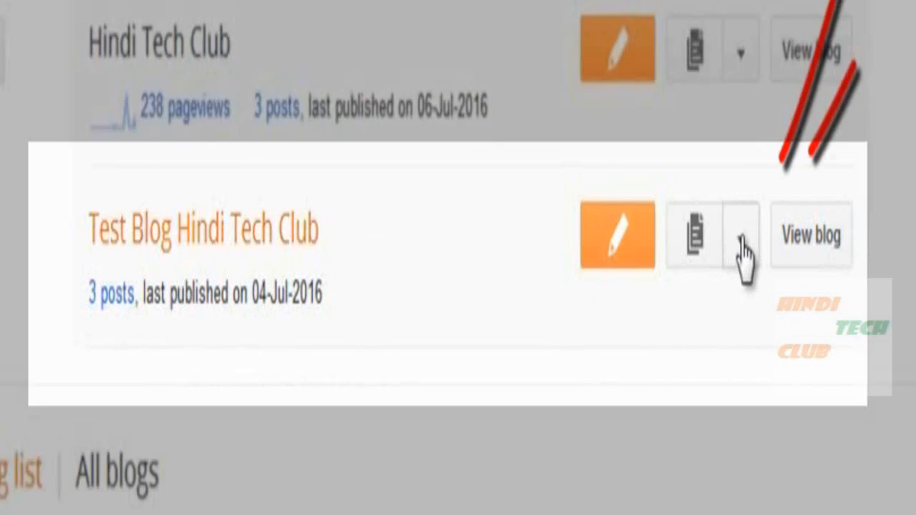
# Open Test Blog Hindi Tech Club's posts, review its Permissions settings, then return to all three posts.
pyautogui.click(741, 242)
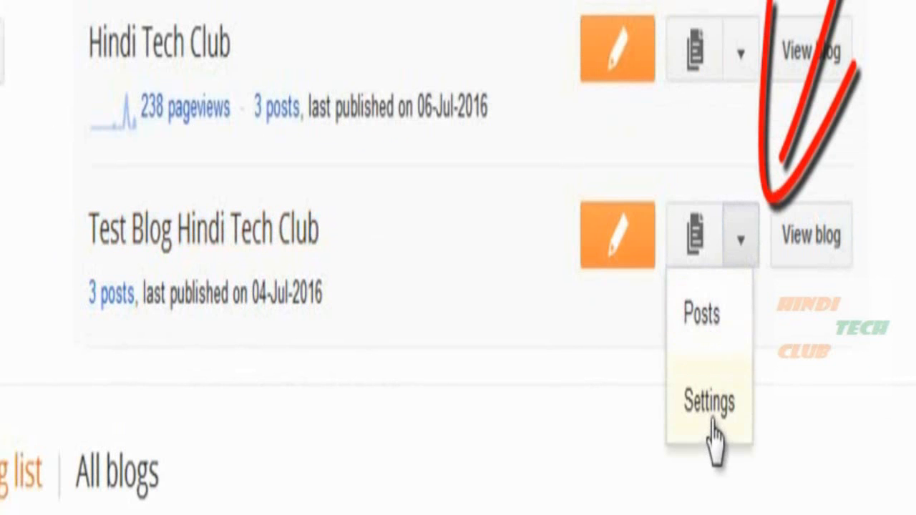
pyautogui.click(700, 318)
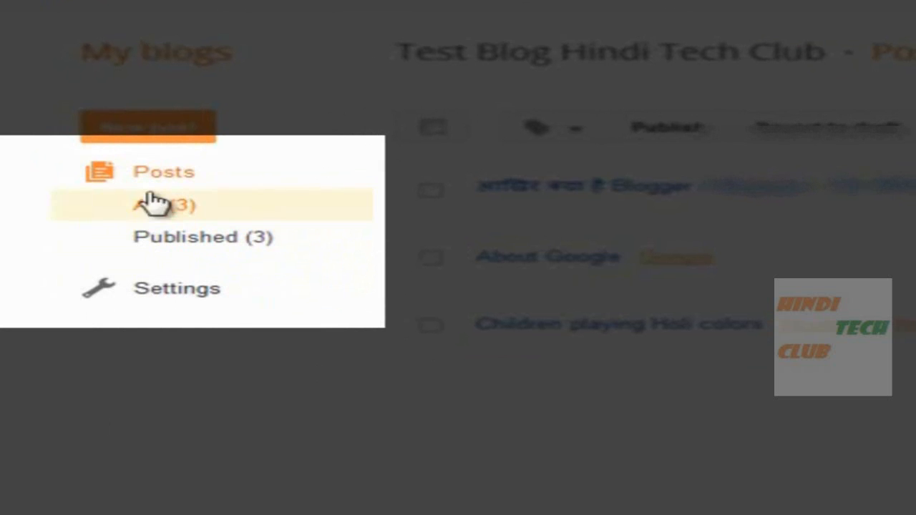
pyautogui.click(147, 293)
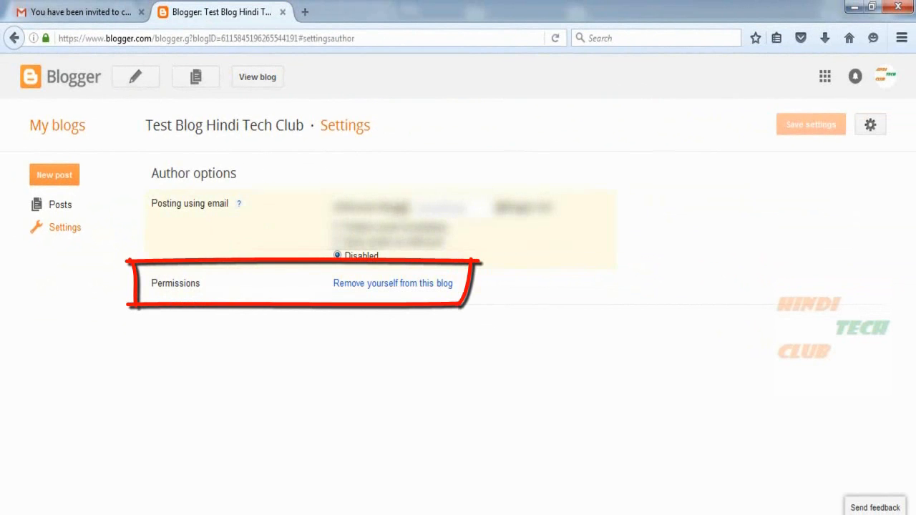
pyautogui.moveTo(171, 284); pyautogui.dragTo(204, 282)
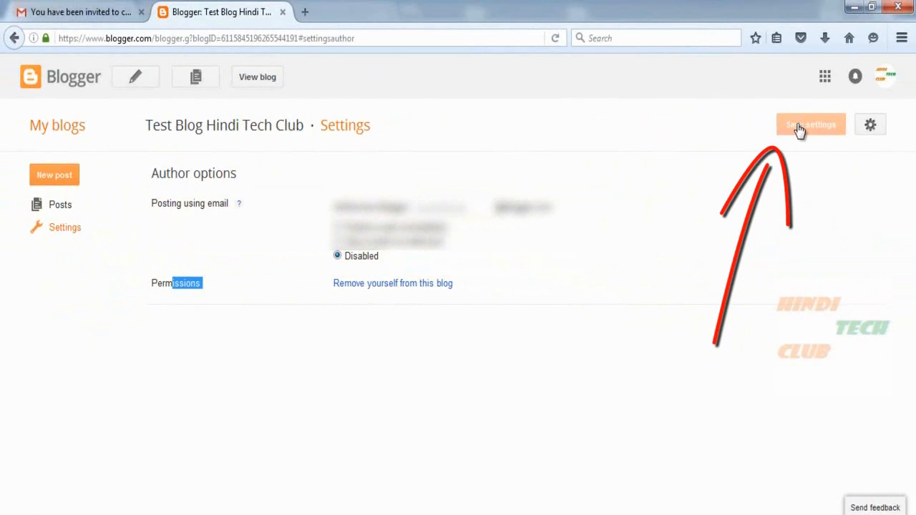
pyautogui.click(61, 208)
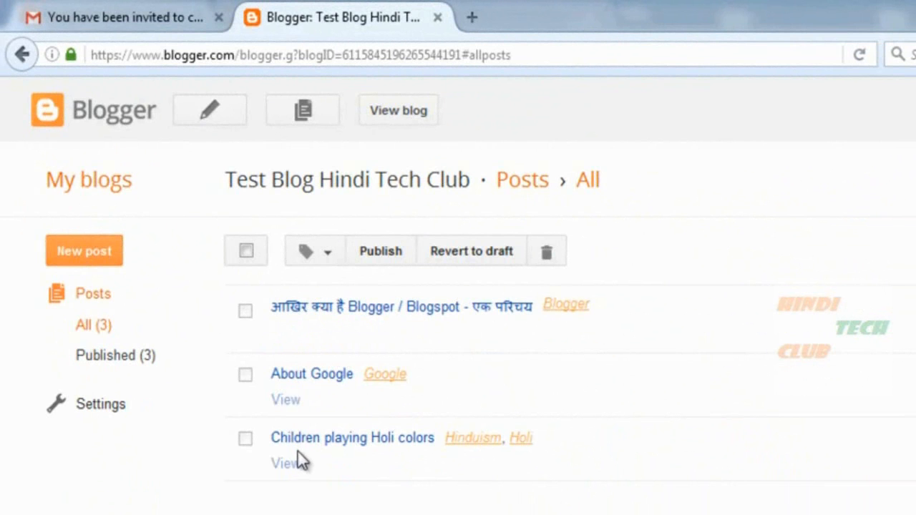
# Open the Children playing Holi colors post on the live blog and scroll through it.
pyautogui.click(284, 465)
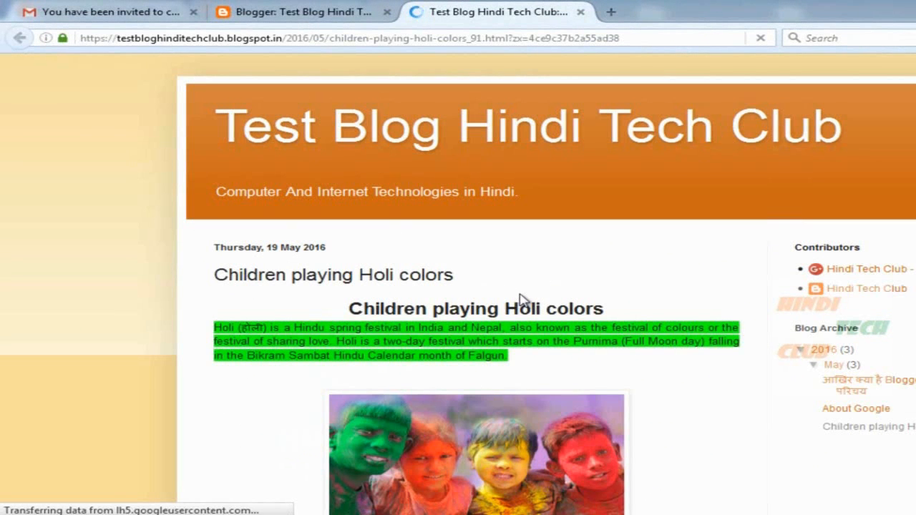
pyautogui.scroll(-6, 660, 348)
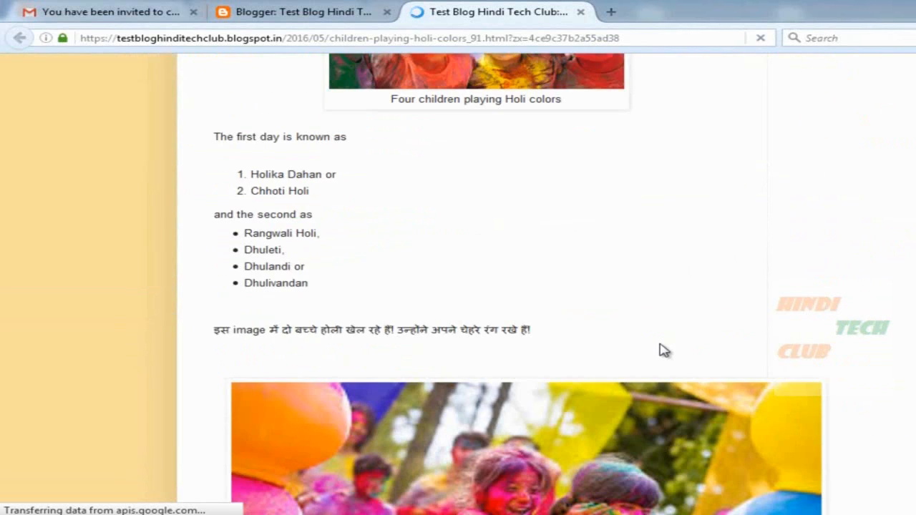
pyautogui.scroll(-4, 670, 263)
pyautogui.scroll(-3, 668, 286)
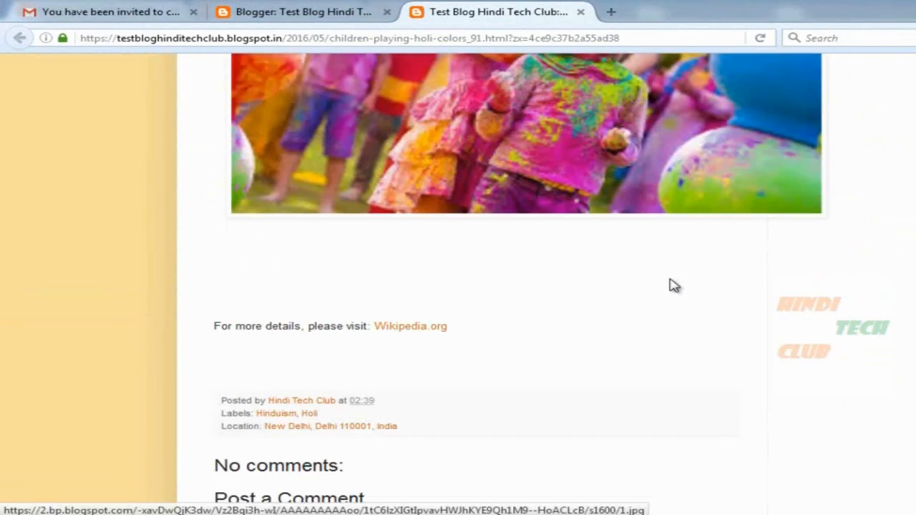
pyautogui.scroll(13, 676, 286)
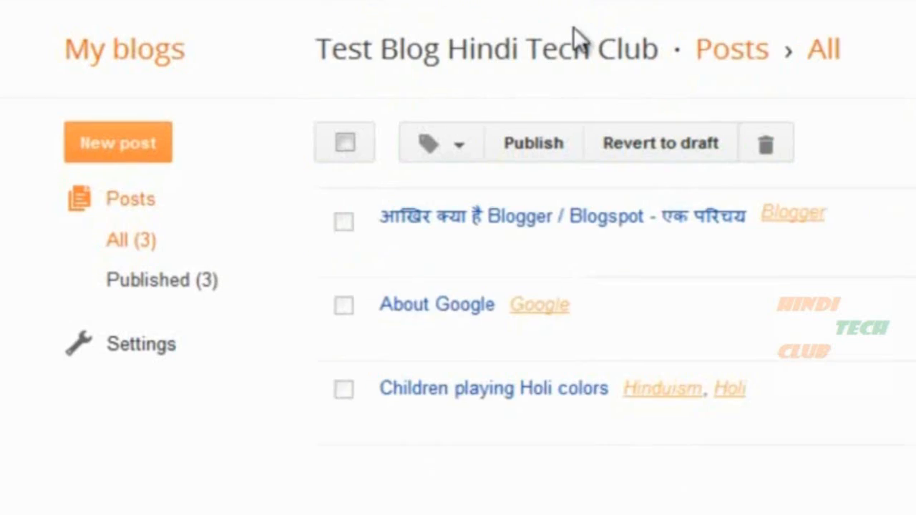
# Back in the Blogger posts list, select all posts and then deselect them.
pyautogui.moveTo(471, 427)
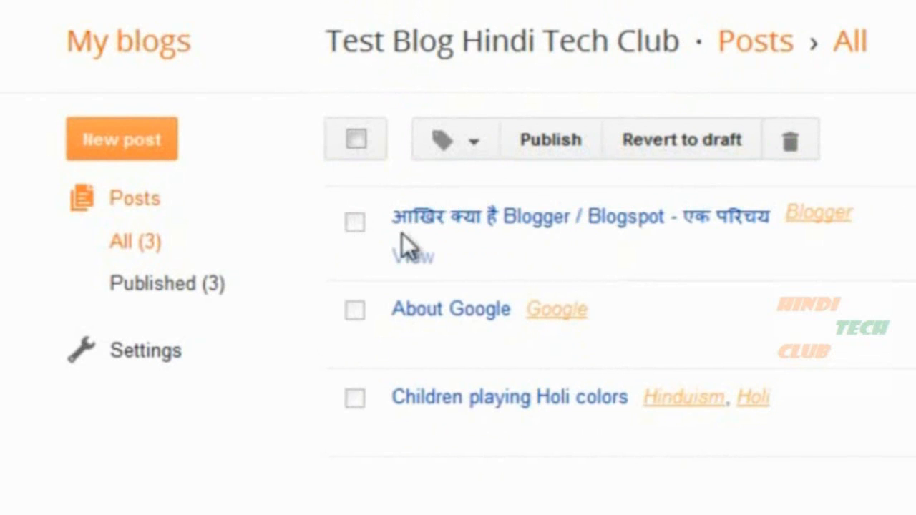
pyautogui.click(356, 138)
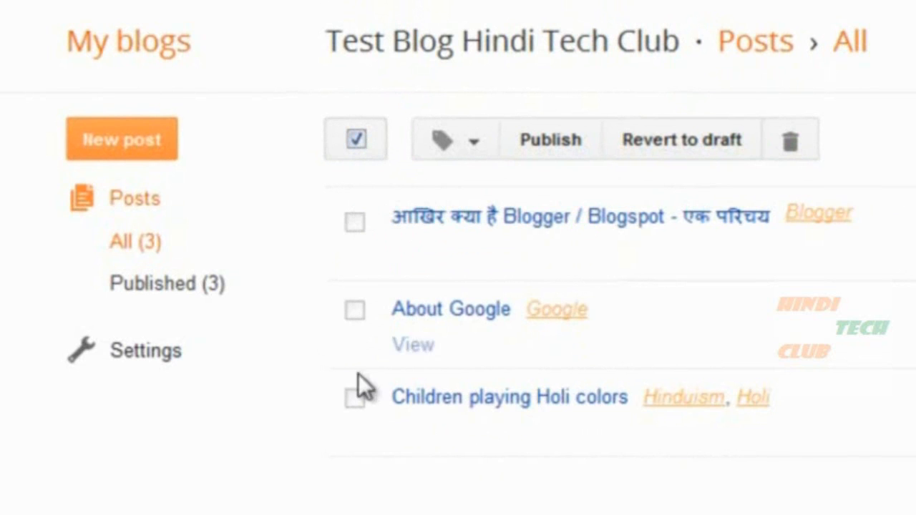
pyautogui.click(357, 139)
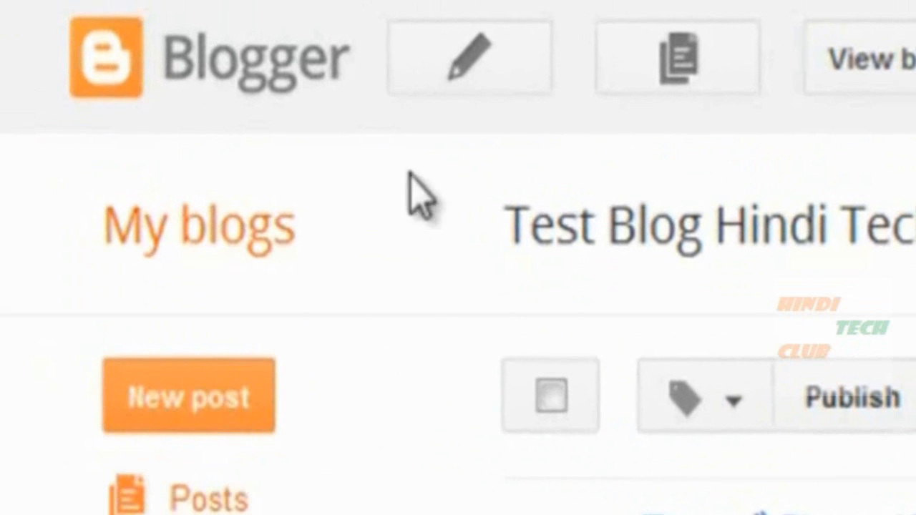
# Start a new post, then leave the editor and discard it unsaved.
pyautogui.click(455, 57)
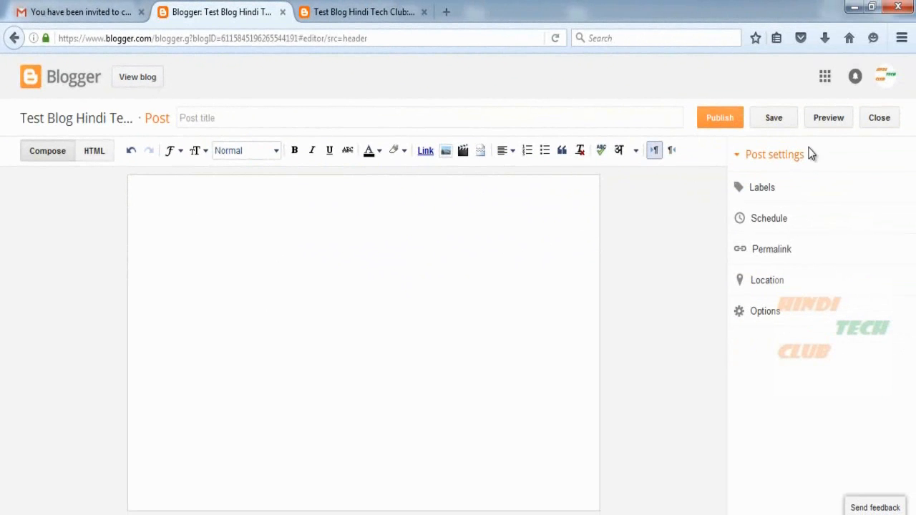
pyautogui.click(886, 119)
pyautogui.click(451, 257)
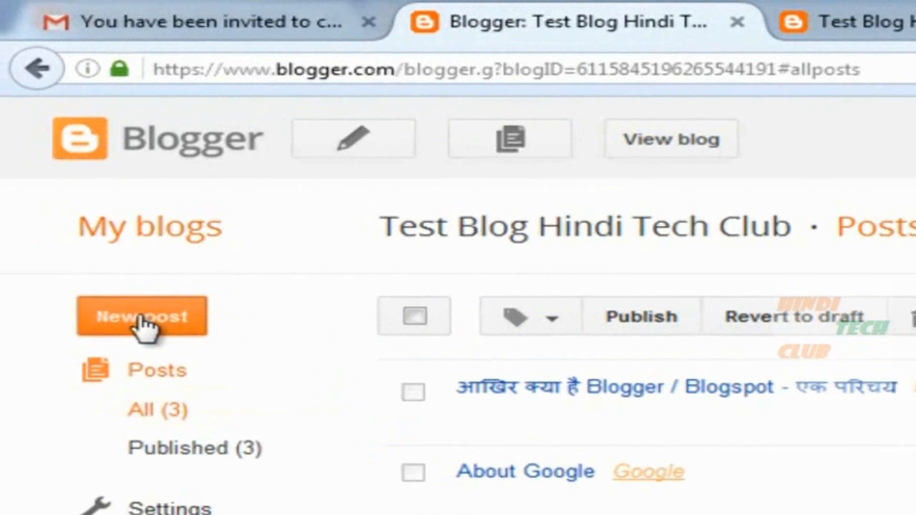
# Select the untitled draft post and delete it, confirming the deletion.
pyautogui.click(144, 323)
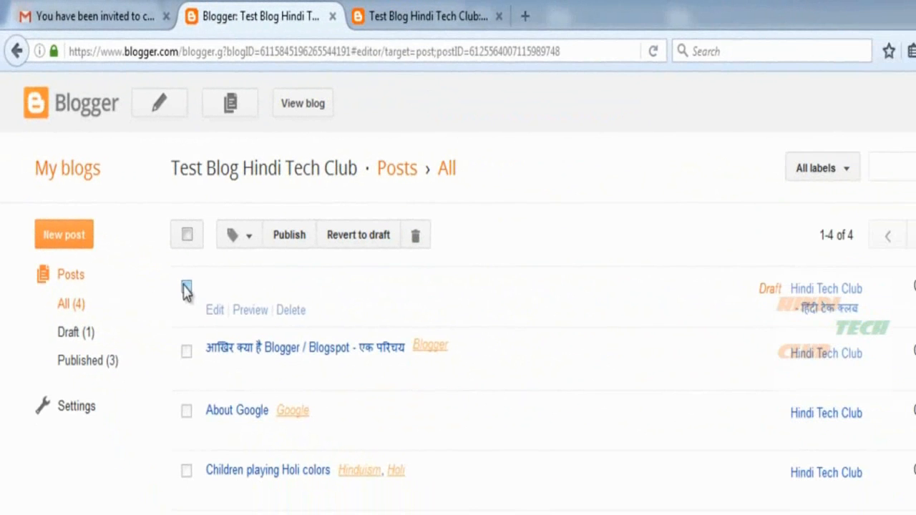
pyautogui.click(186, 289)
pyautogui.click(294, 312)
pyautogui.click(553, 345)
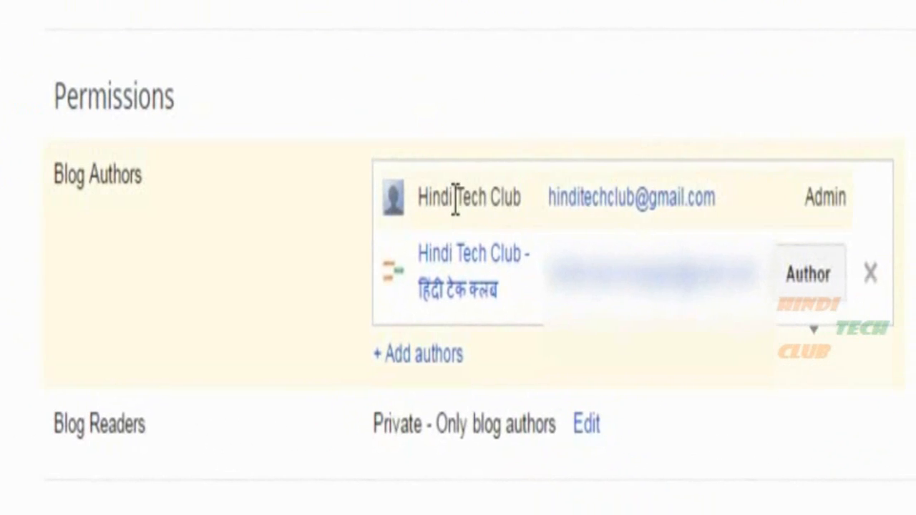
# Highlight the second author's entry under Blog Authors, then clear the highlight.
pyautogui.moveTo(455, 202); pyautogui.dragTo(813, 212)
pyautogui.click(812, 212)
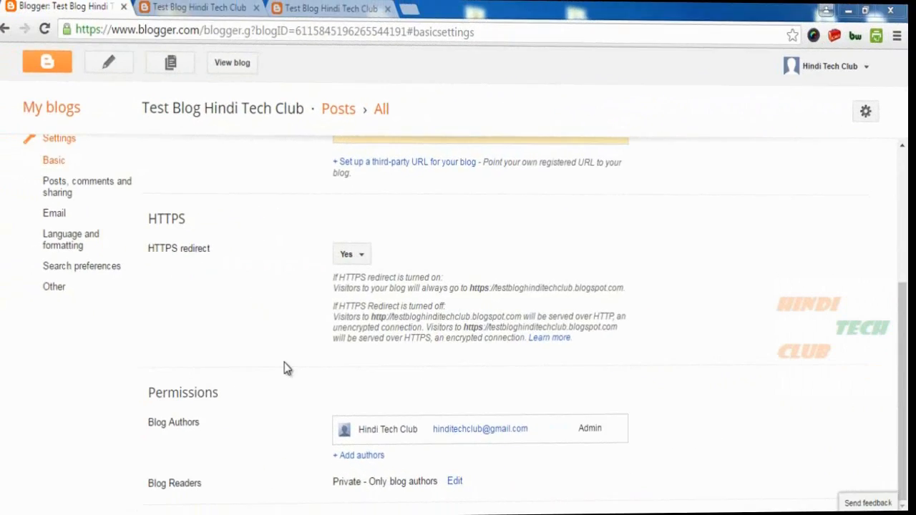
# Point out the Permissions heading and Blog Readers label, then open the Blog Readers options.
pyautogui.moveTo(231, 272); pyautogui.dragTo(277, 262)
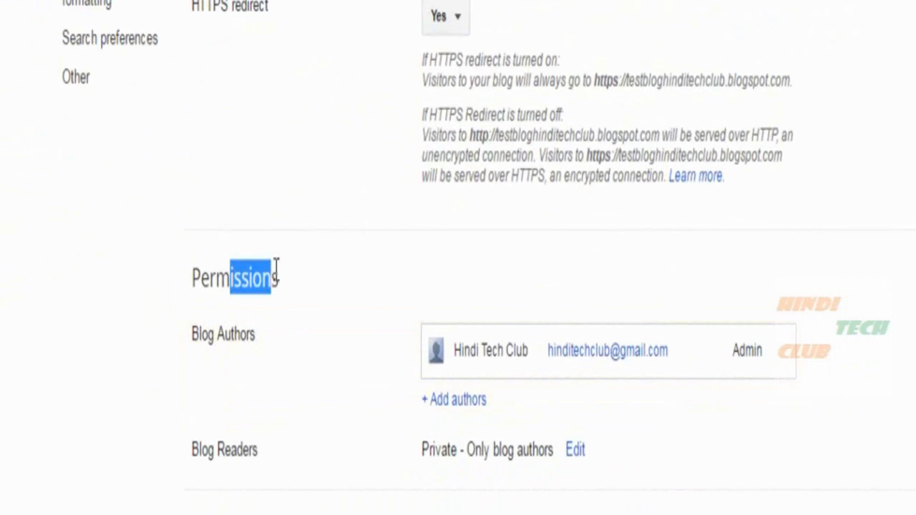
pyautogui.click(218, 438)
pyautogui.moveTo(195, 450); pyautogui.dragTo(272, 451)
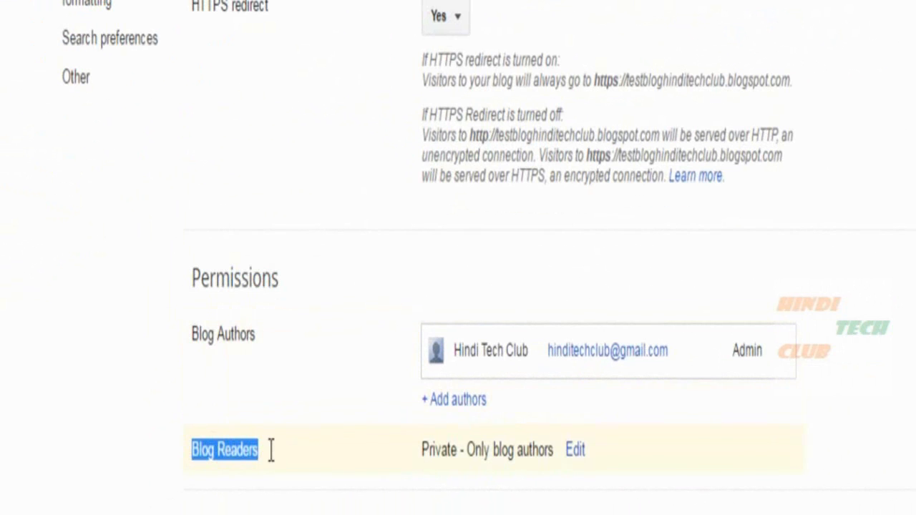
pyautogui.click(341, 434)
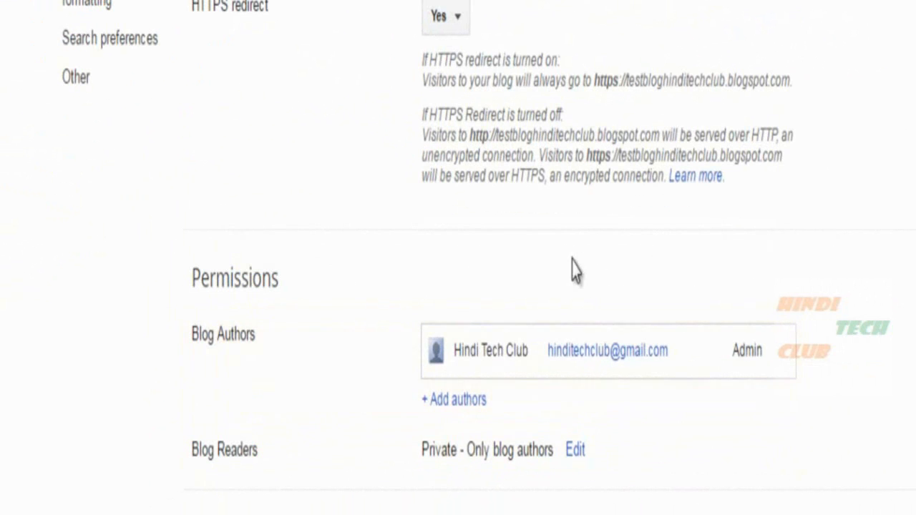
pyautogui.click(575, 450)
pyautogui.scroll(-5, 911, 184)
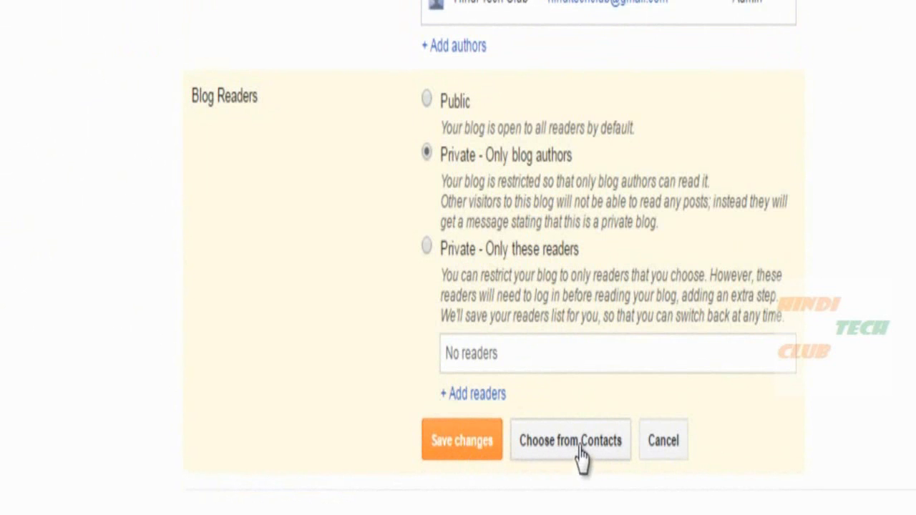
# Choose Public as the Blog Readers option.
pyautogui.click(663, 450)
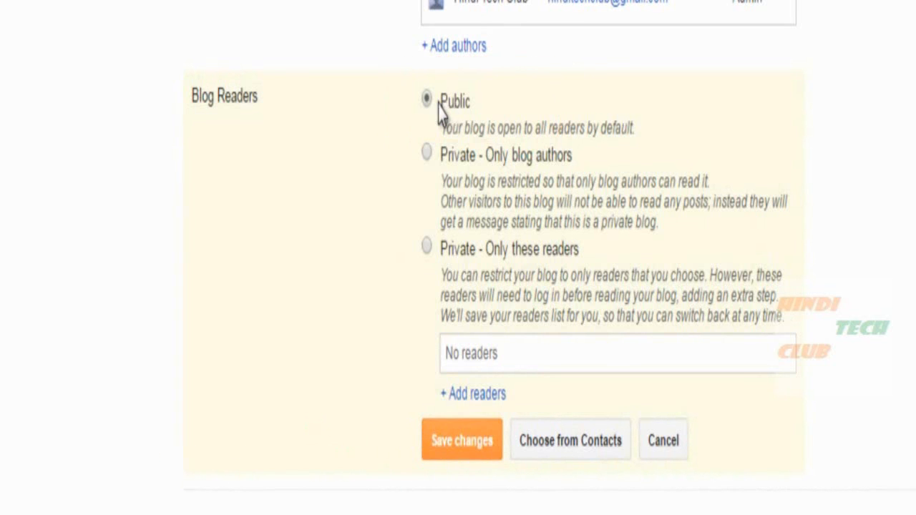
# Compare the Public and authors-only descriptions, then switch Blog Readers to Private - Only blog authors.
pyautogui.moveTo(478, 128); pyautogui.dragTo(659, 127)
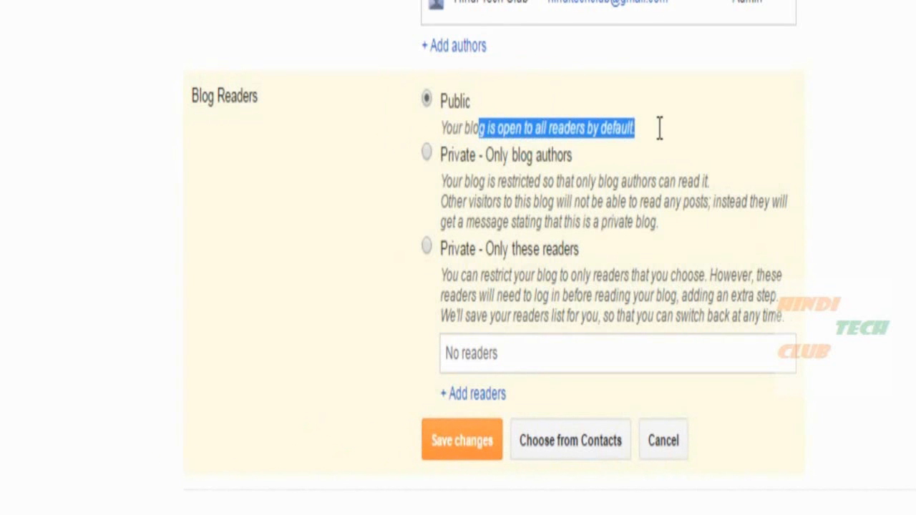
pyautogui.click(665, 139)
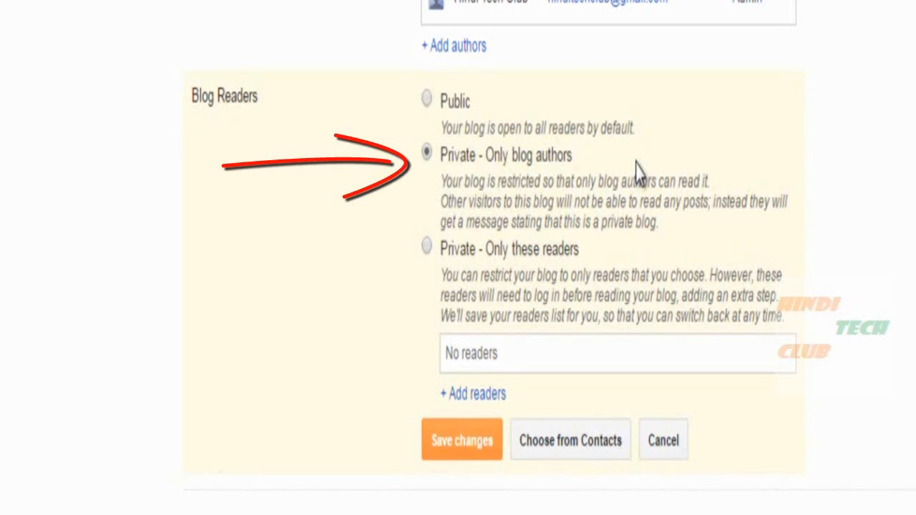
pyautogui.moveTo(487, 155); pyautogui.dragTo(662, 224)
pyautogui.click(703, 225)
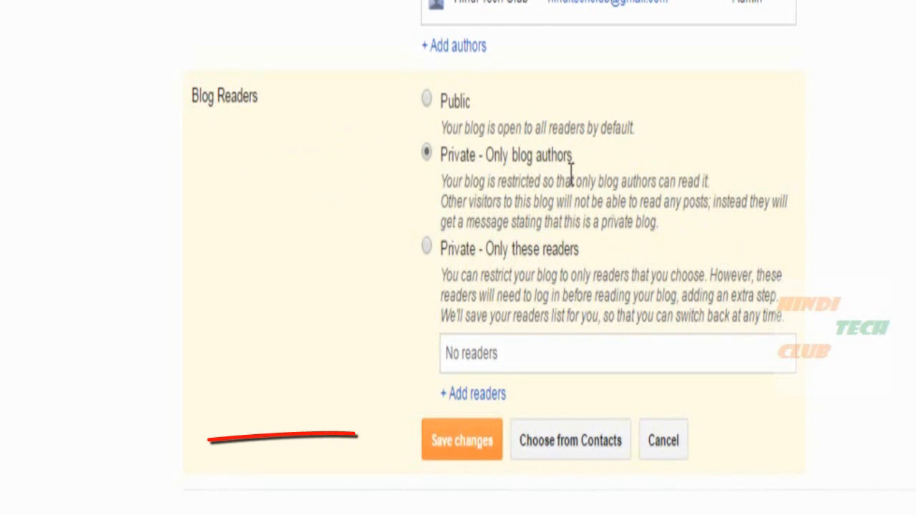
pyautogui.click(433, 101)
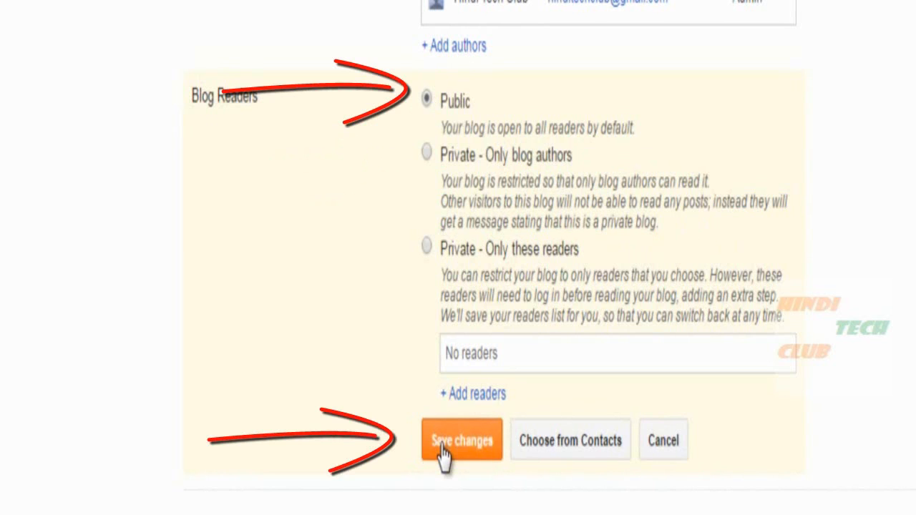
pyautogui.click(427, 155)
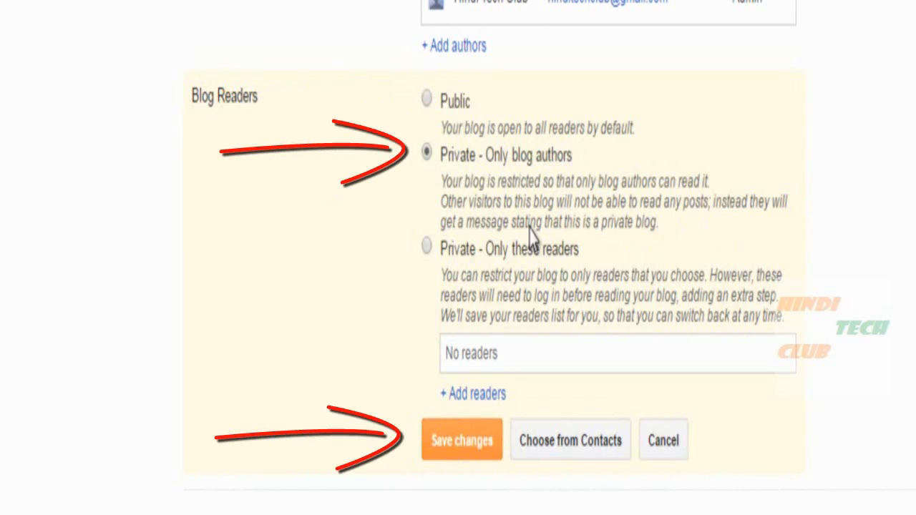
pyautogui.click(460, 451)
pyautogui.click(576, 451)
pyautogui.scroll(-5, 692, 370)
pyautogui.moveTo(484, 249); pyautogui.dragTo(594, 250)
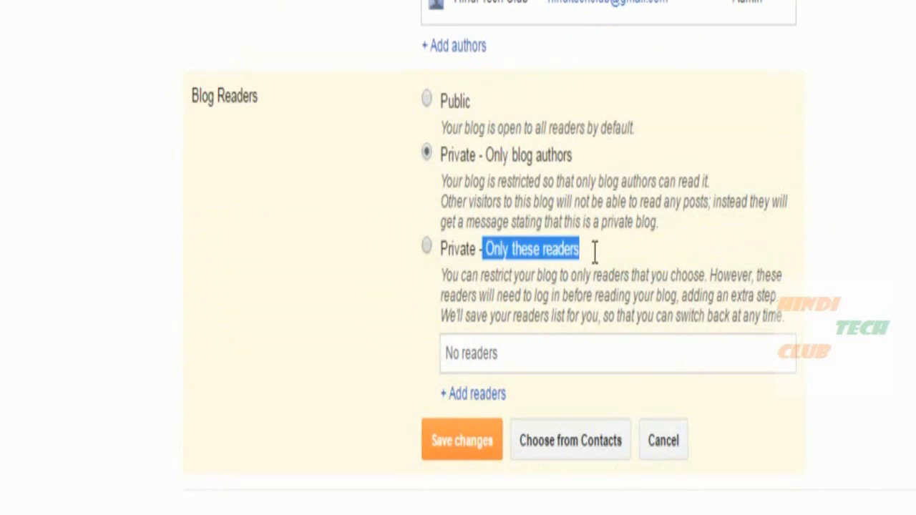
pyautogui.click(573, 271)
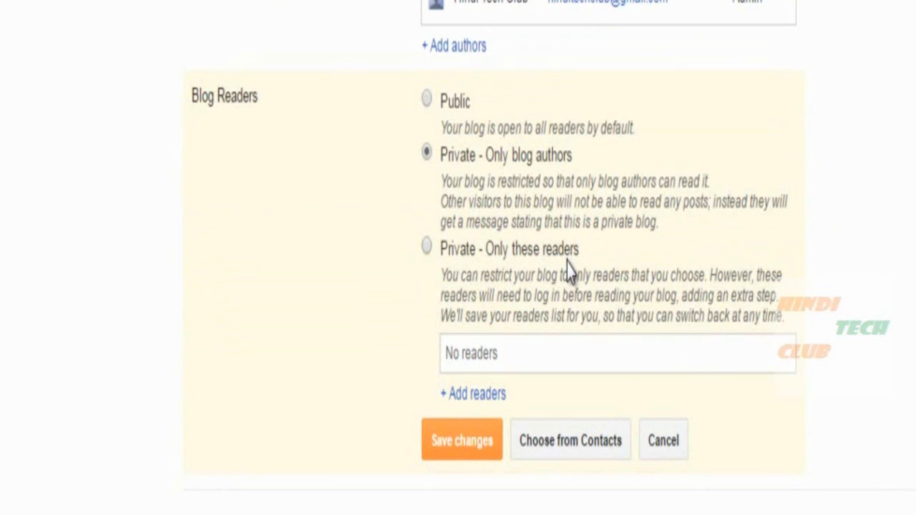
pyautogui.click(427, 247)
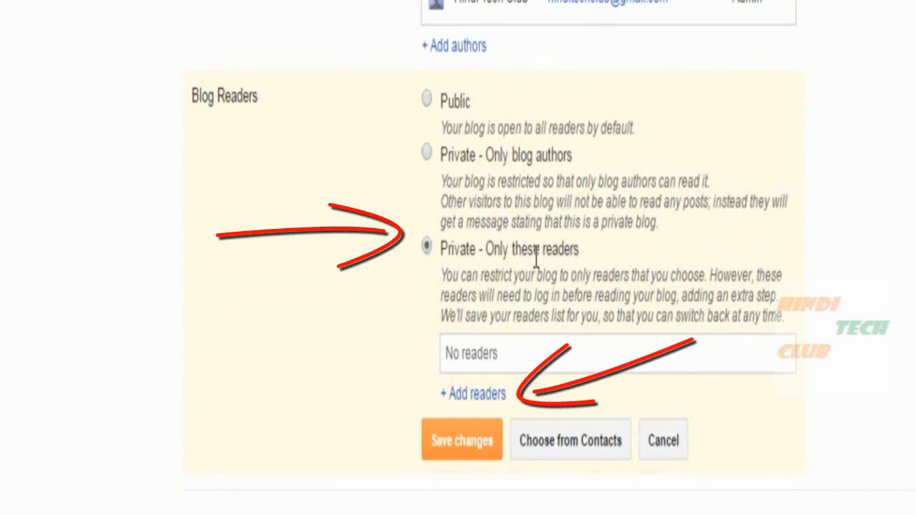
pyautogui.click(477, 394)
pyautogui.scroll(-2, 636, 372)
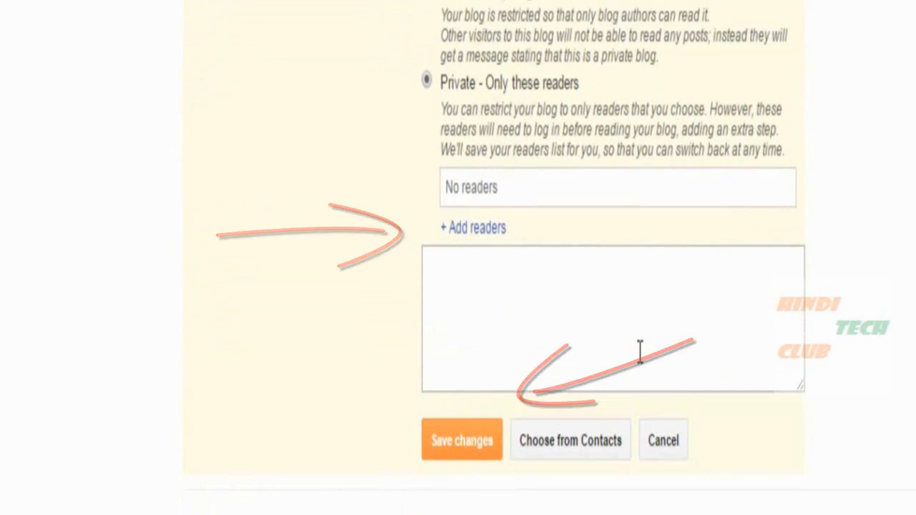
pyautogui.click(487, 286)
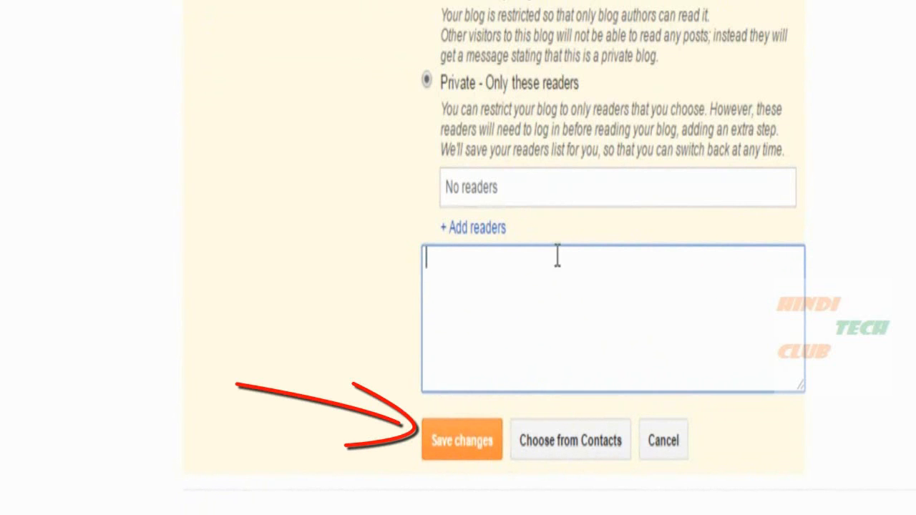
pyautogui.scroll(2, 440, 32)
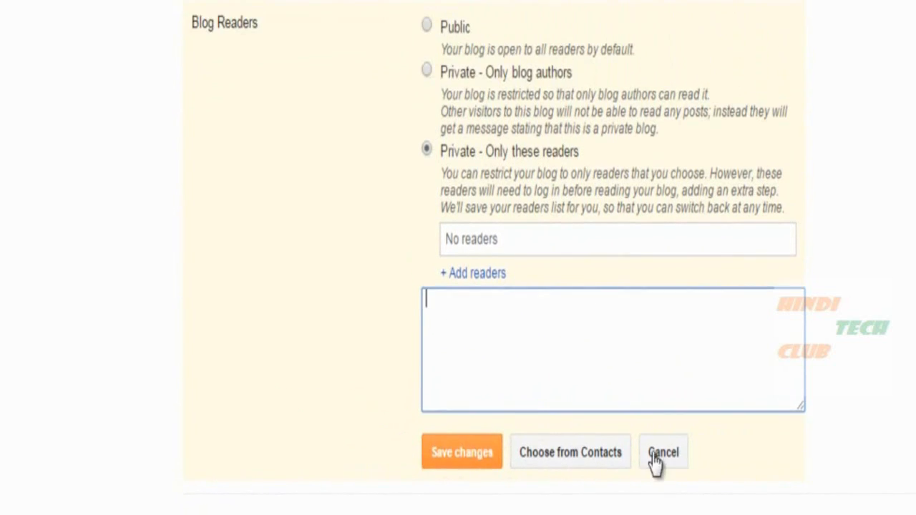
pyautogui.click(668, 459)
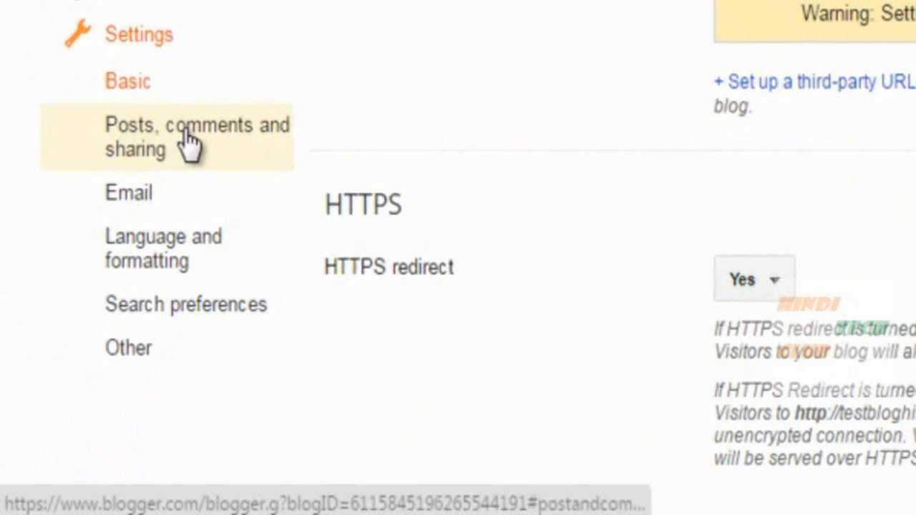
# Open Posts, comments and sharing and inspect the 'Show at most 7 posts' main-page setting.
pyautogui.click(149, 147)
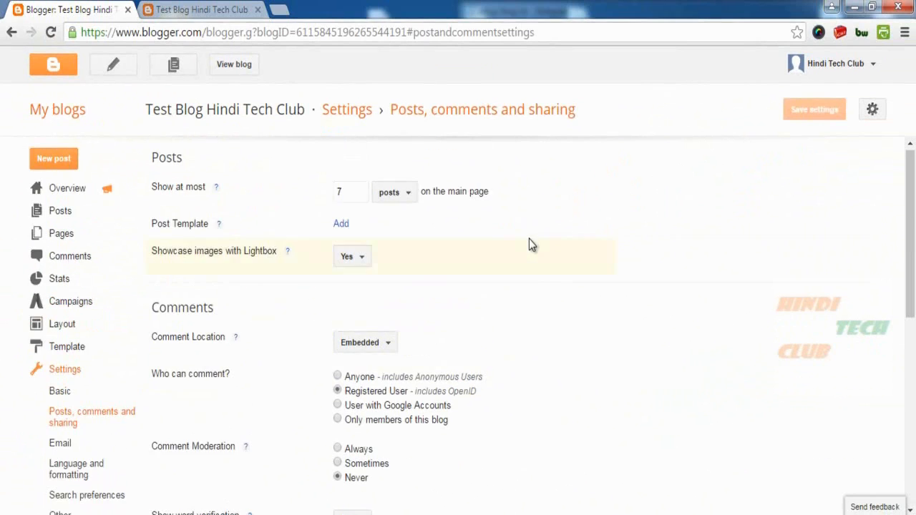
pyautogui.doubleClick(166, 158)
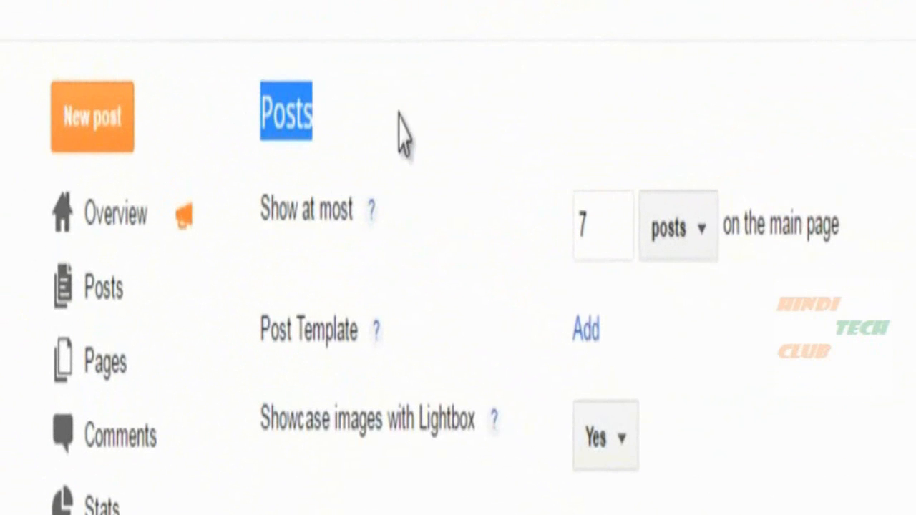
pyautogui.click(401, 135)
pyautogui.moveTo(262, 210); pyautogui.dragTo(360, 210)
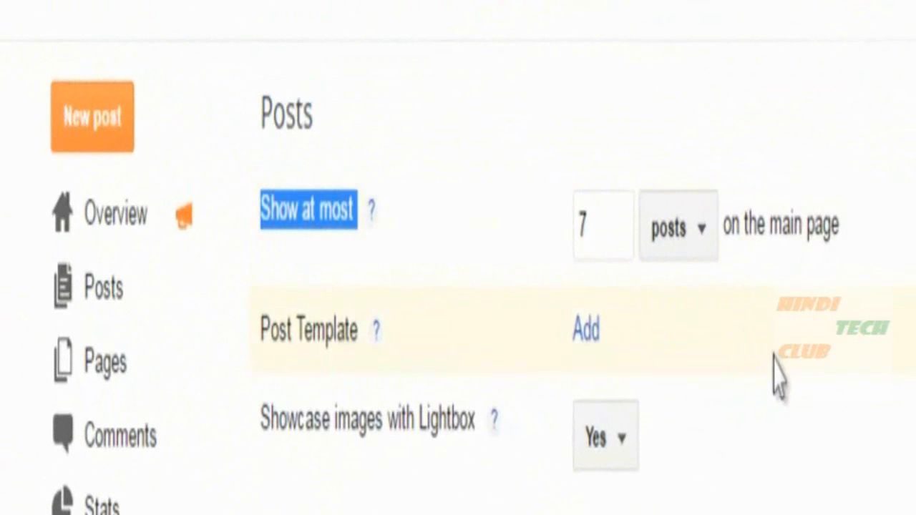
pyautogui.click(726, 315)
pyautogui.click(687, 255)
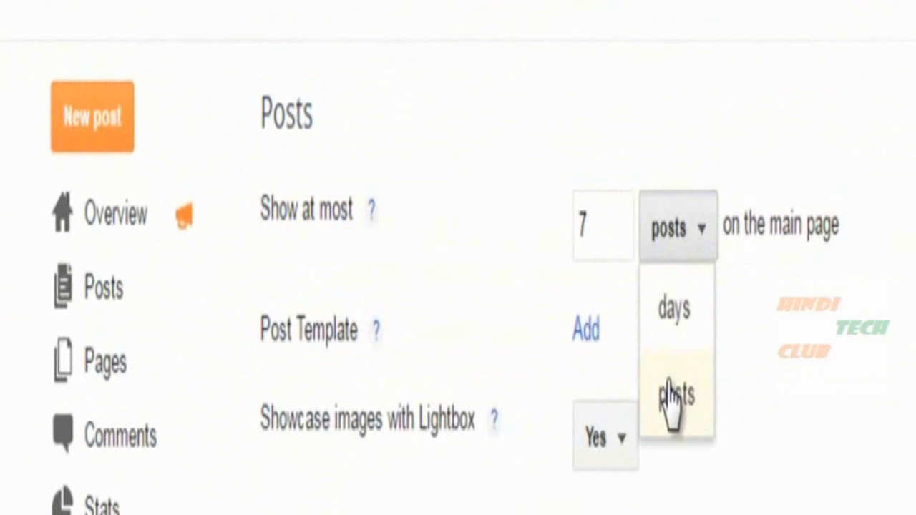
pyautogui.click(823, 365)
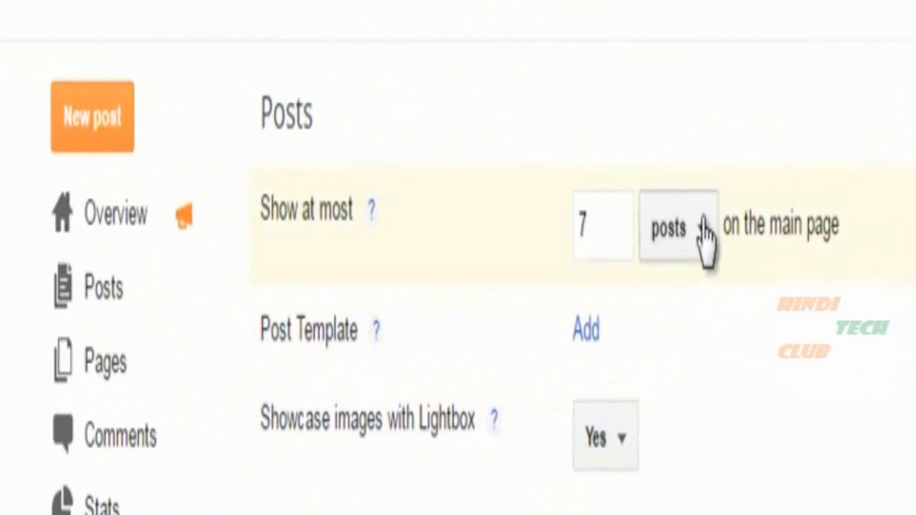
pyautogui.click(601, 209)
pyautogui.moveTo(600, 219); pyautogui.dragTo(576, 204)
pyautogui.click(613, 223)
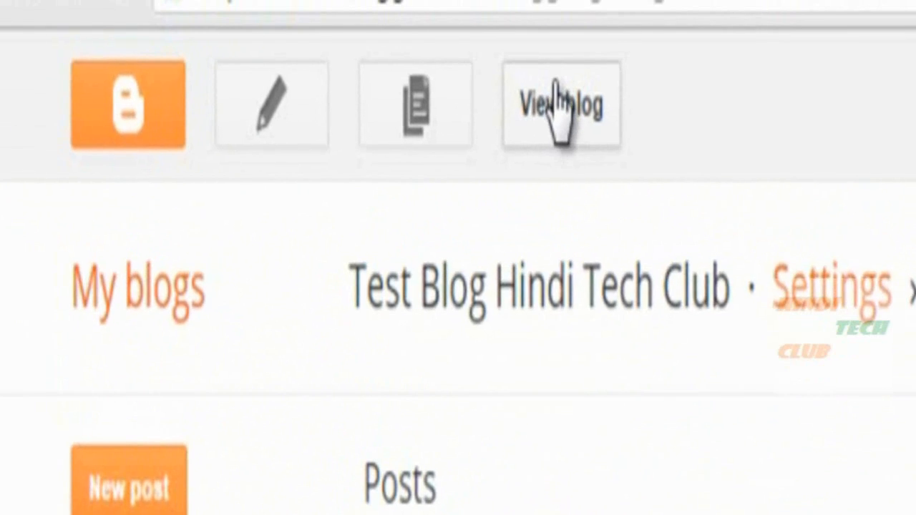
# View the live blog in a new tab and scroll through its main-page posts.
pyautogui.click(550, 107)
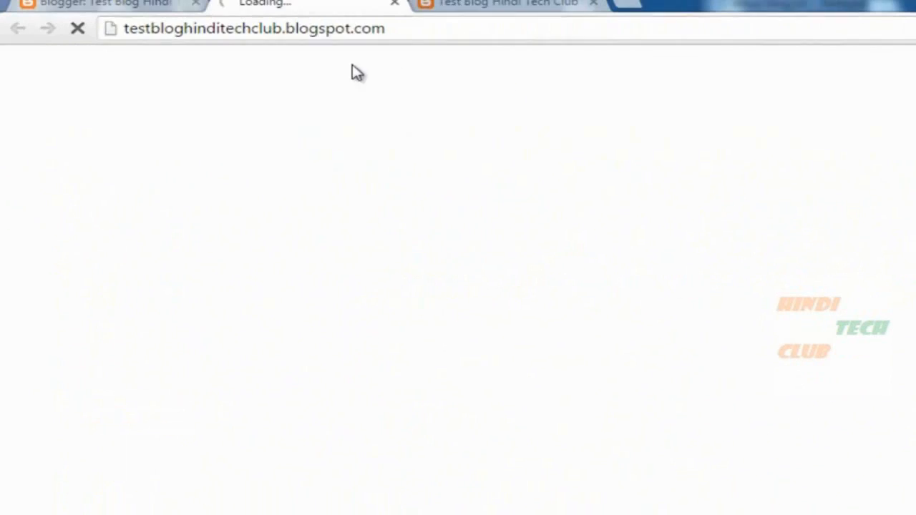
pyautogui.click(593, 3)
pyautogui.scroll(-3, 478, 300)
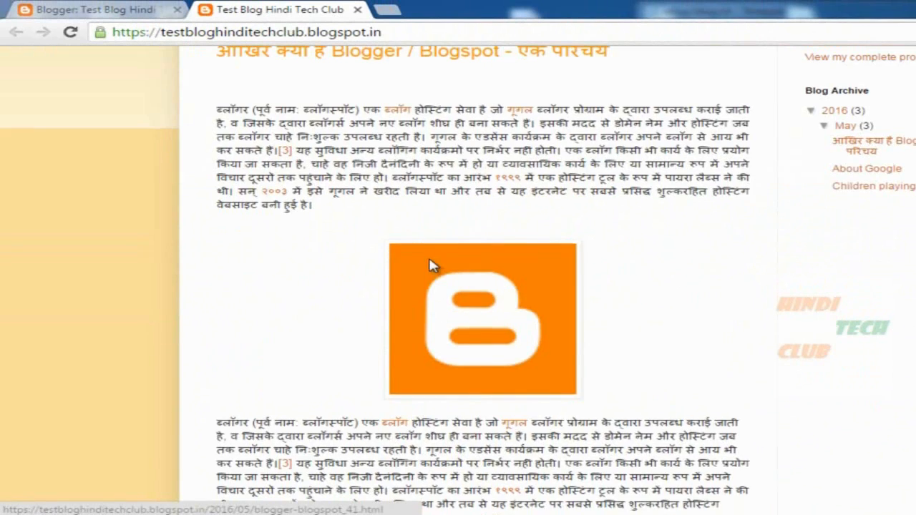
pyautogui.scroll(2, 593, 245)
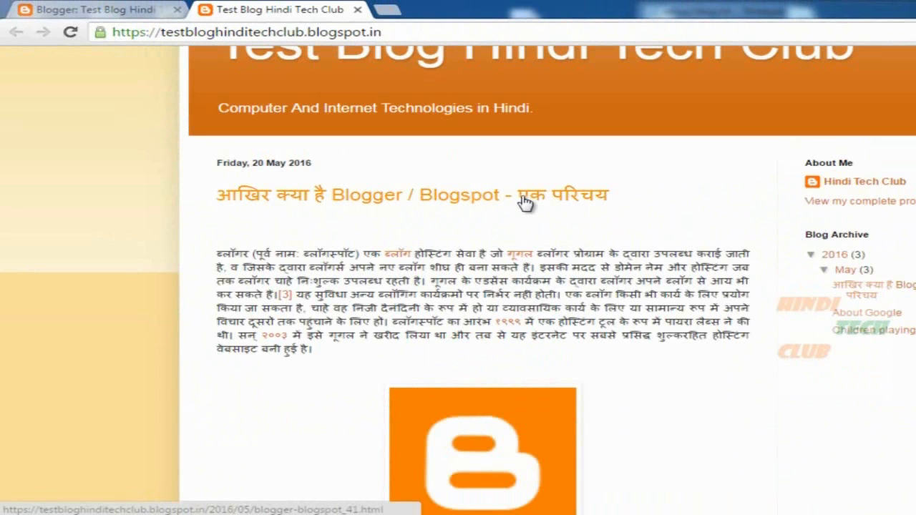
pyautogui.scroll(-10, 593, 271)
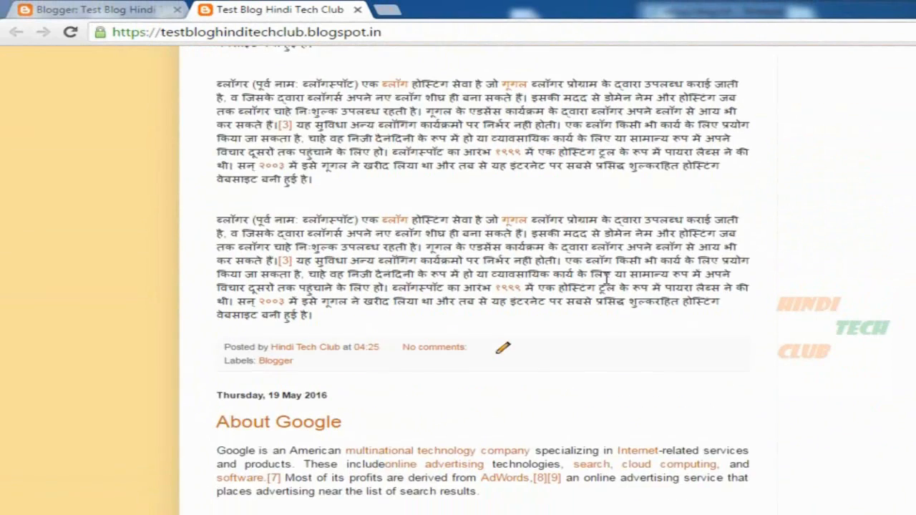
pyautogui.scroll(2, 292, 205)
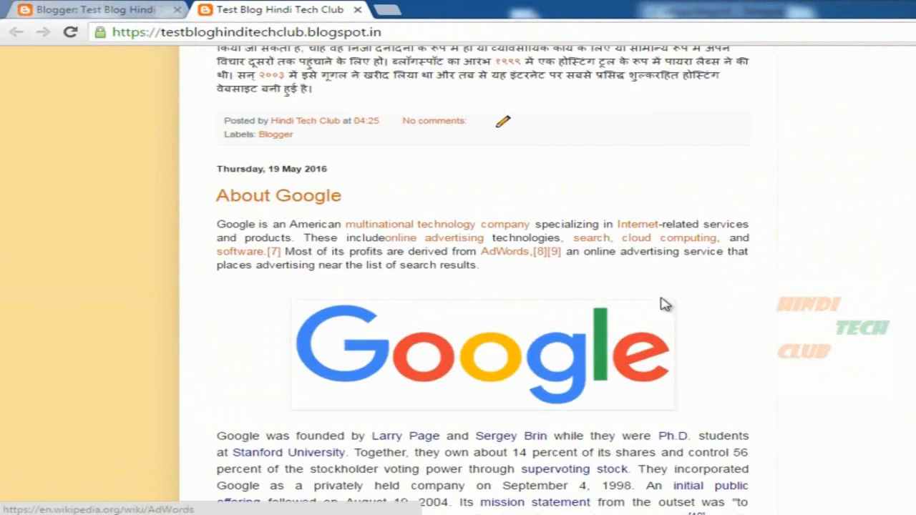
pyautogui.scroll(-6, 665, 303)
pyautogui.scroll(-10, 665, 306)
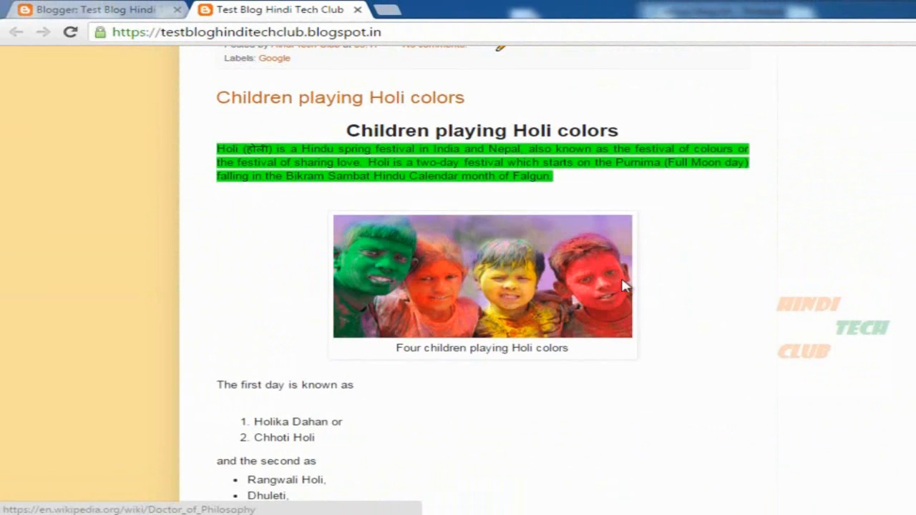
pyautogui.scroll(1, 347, 170)
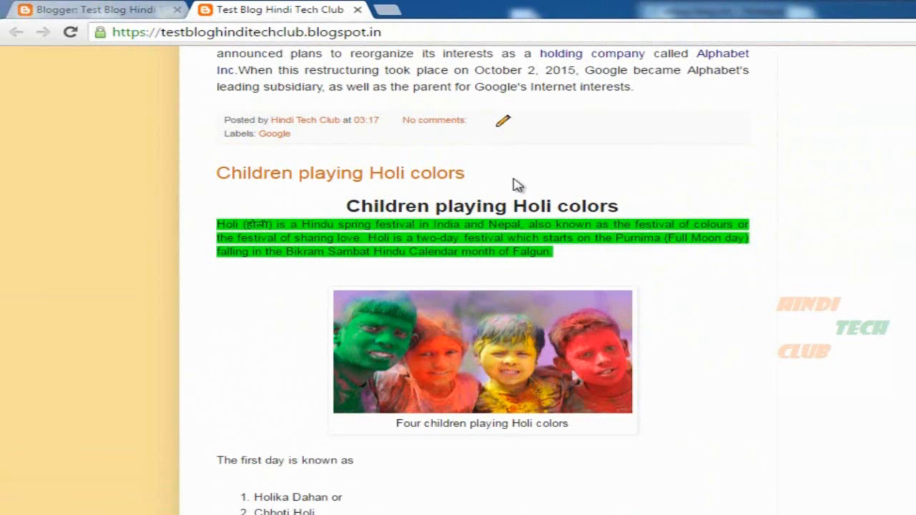
pyautogui.scroll(-14, 600, 224)
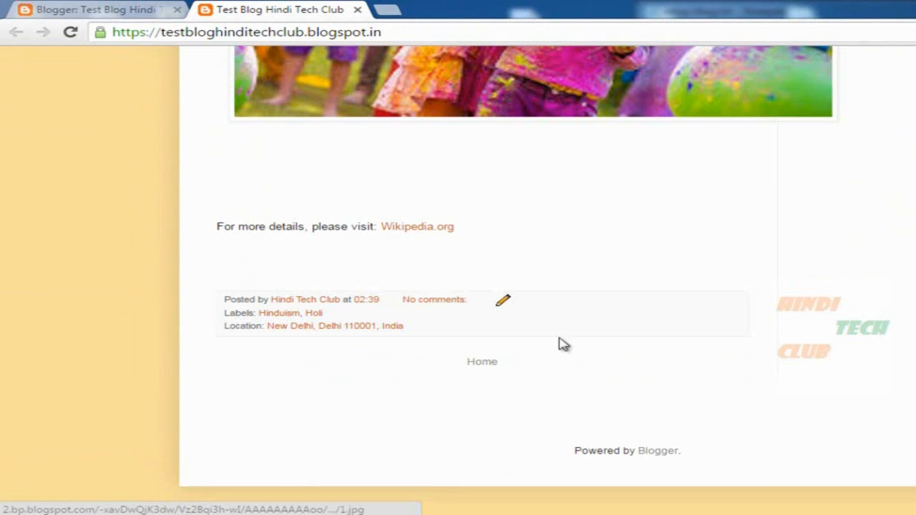
pyautogui.scroll(3, 586, 241)
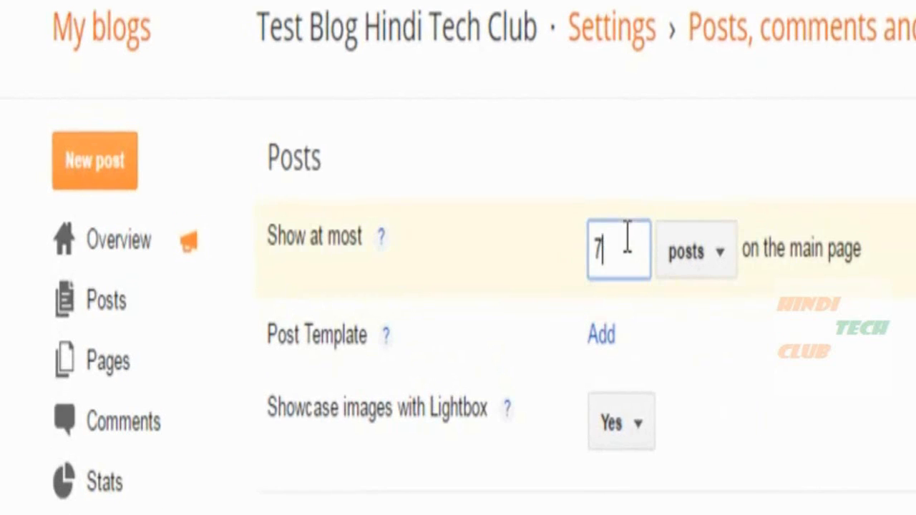
pyautogui.doubleClick(627, 236)
# Change the main-page post count to 2 and save the settings.
pyautogui.moveTo(800, 241); pyautogui.dragTo(901, 239)
pyautogui.click(621, 248)
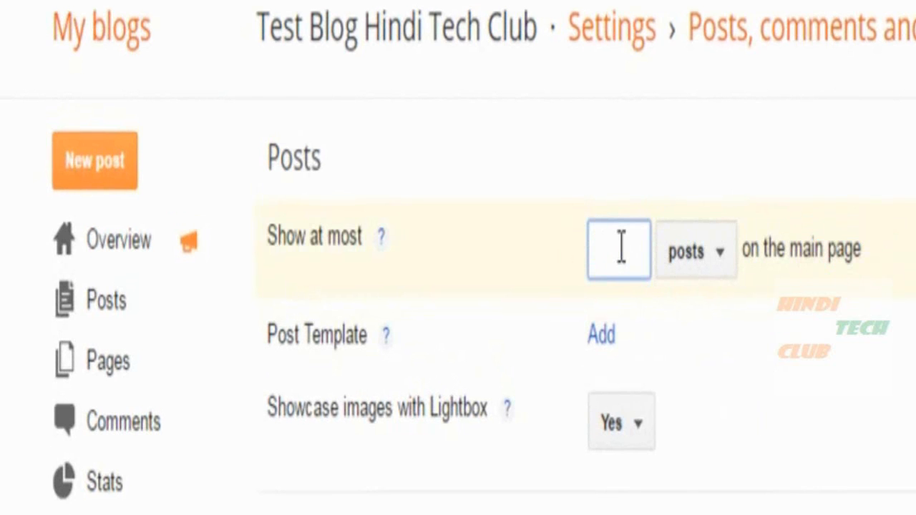
pyautogui.write('2')
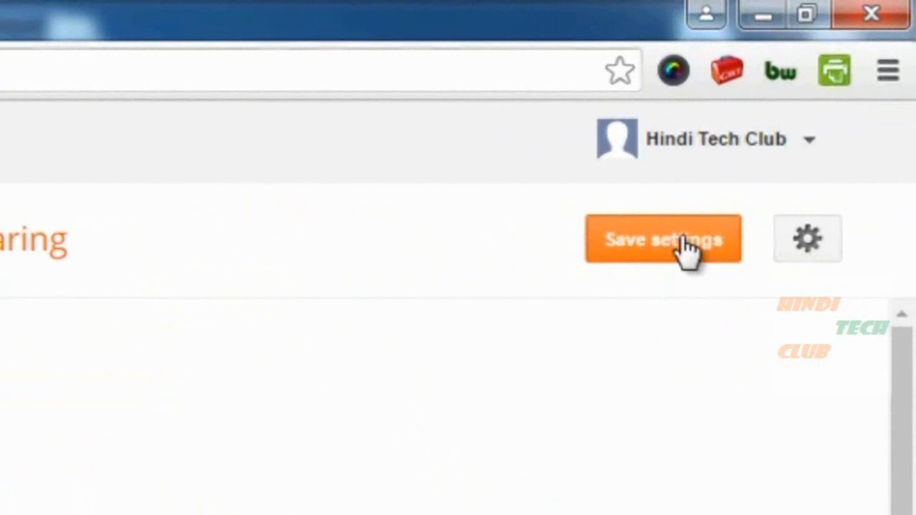
pyautogui.click(623, 256)
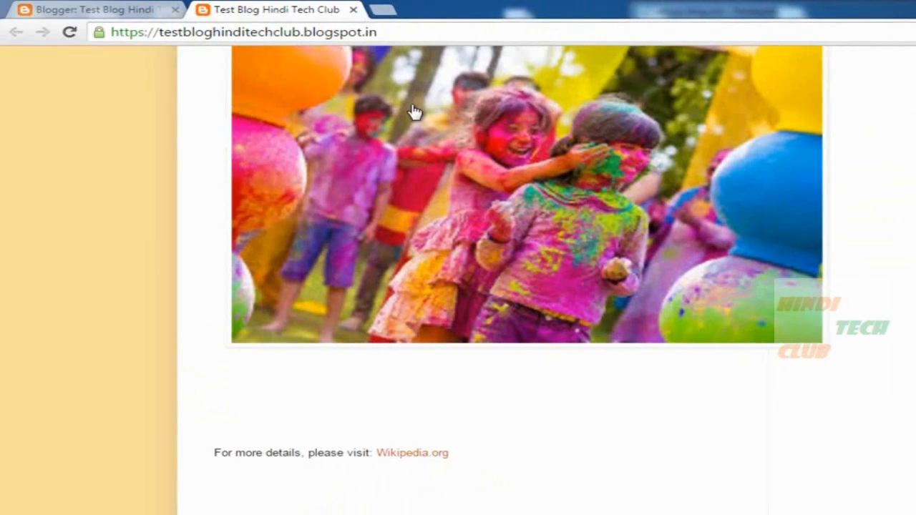
# Scroll through the live blog's main page now showing 2 posts.
pyautogui.scroll(15, 508, 198)
pyautogui.scroll(15, 530, 204)
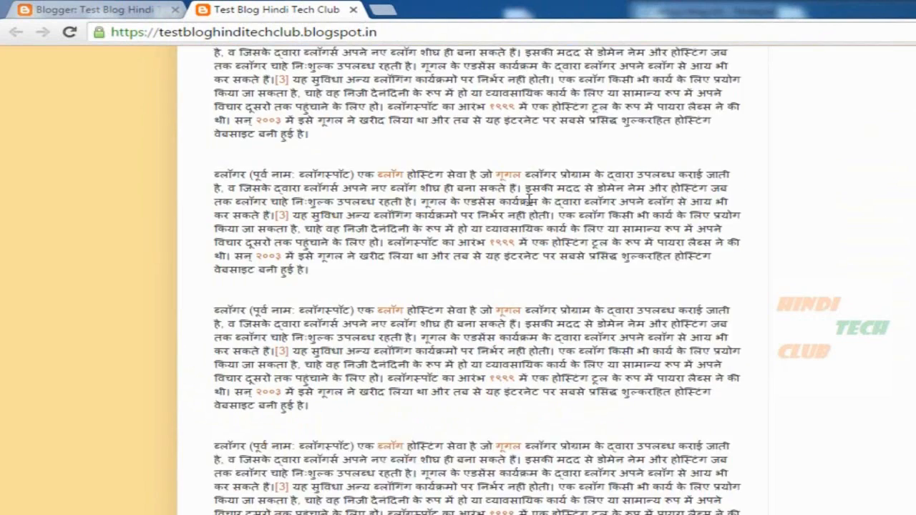
pyautogui.scroll(4, 529, 201)
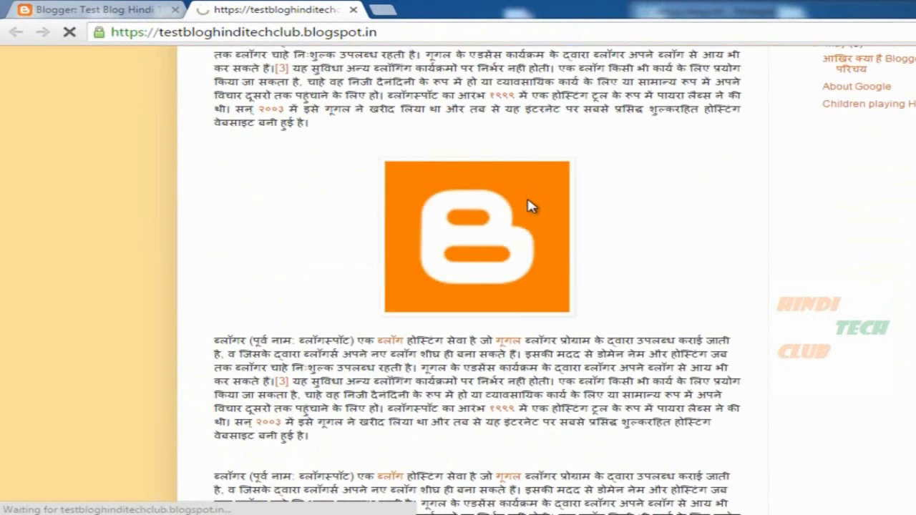
pyautogui.scroll(-2, 623, 221)
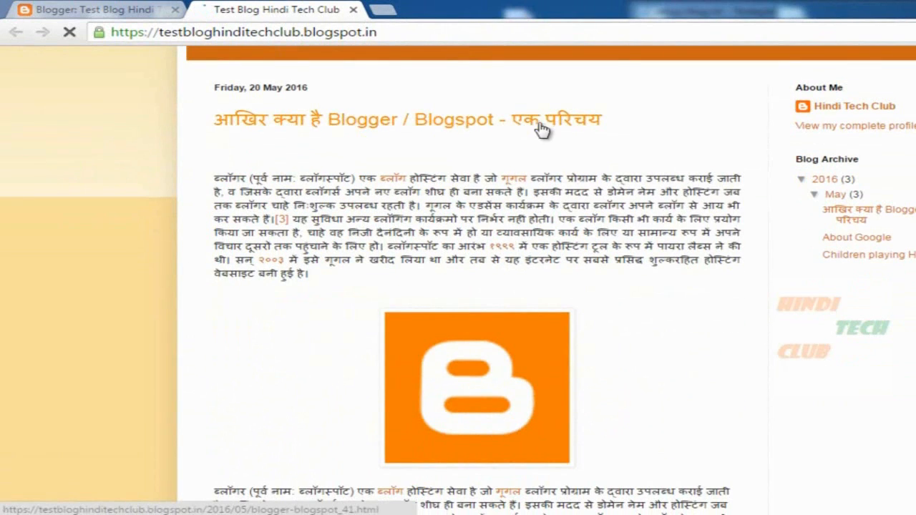
pyautogui.scroll(-15, 581, 219)
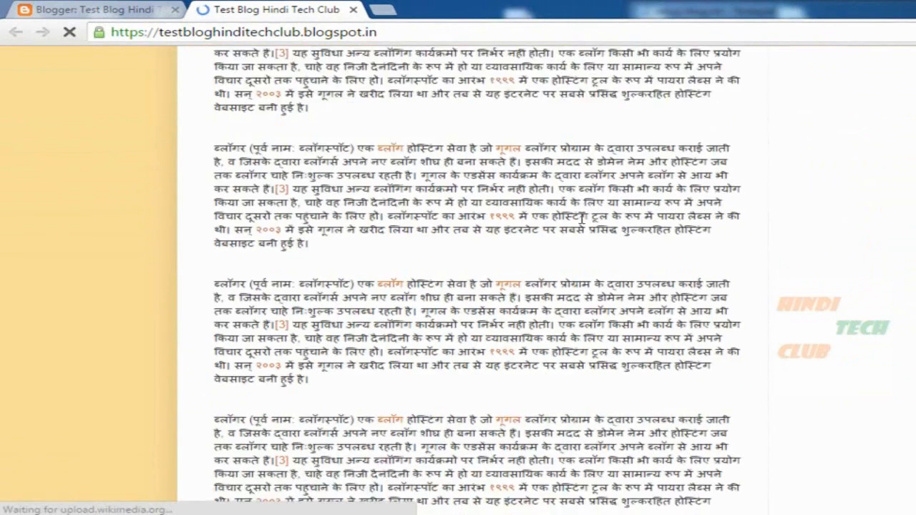
pyautogui.scroll(3, 572, 222)
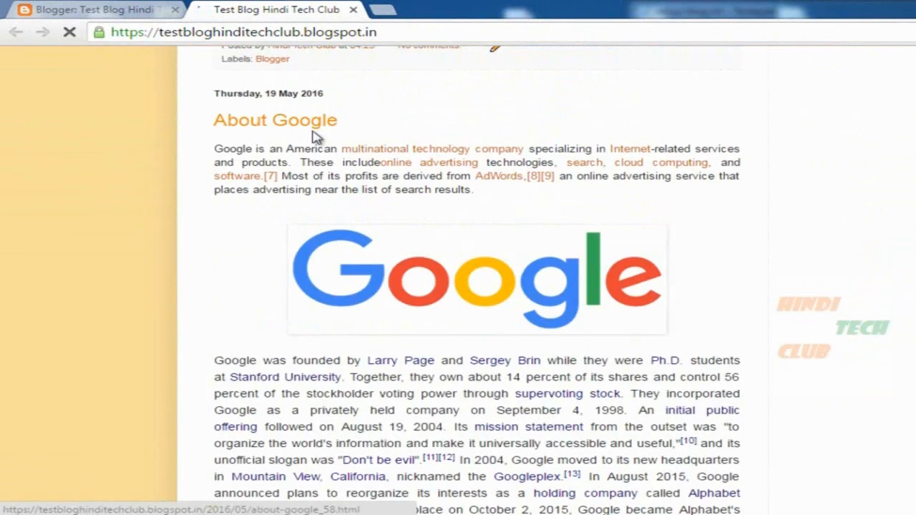
pyautogui.scroll(-8, 597, 262)
pyautogui.scroll(-10, 596, 262)
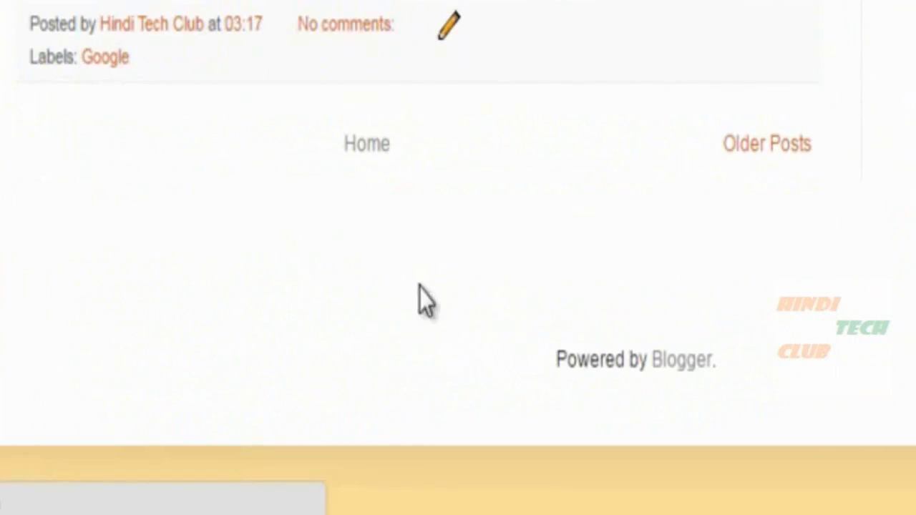
# Go to the blog's older posts page, then return to the newer posts.
pyautogui.click(773, 164)
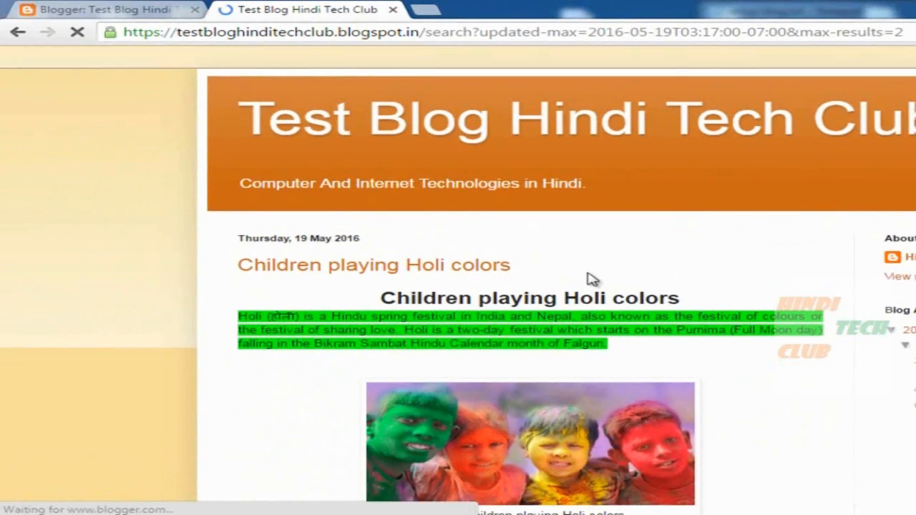
pyautogui.scroll(-15, 593, 281)
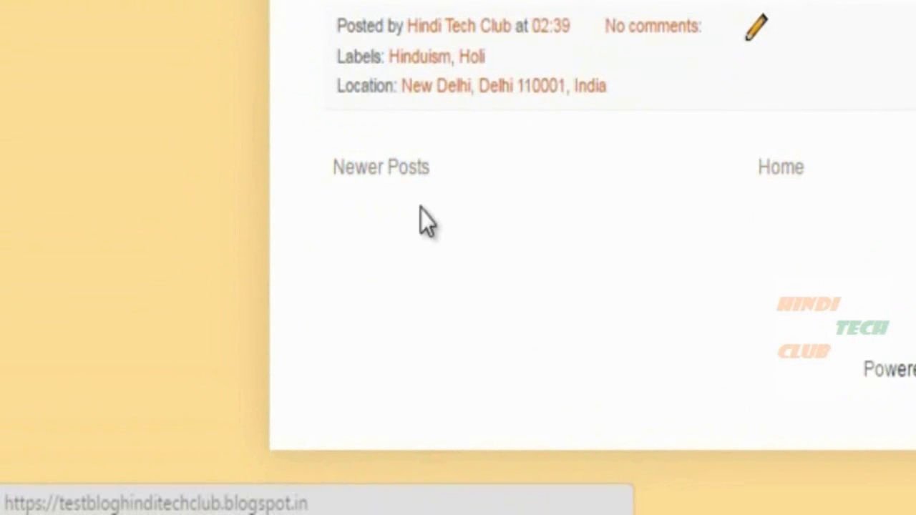
pyautogui.click(356, 170)
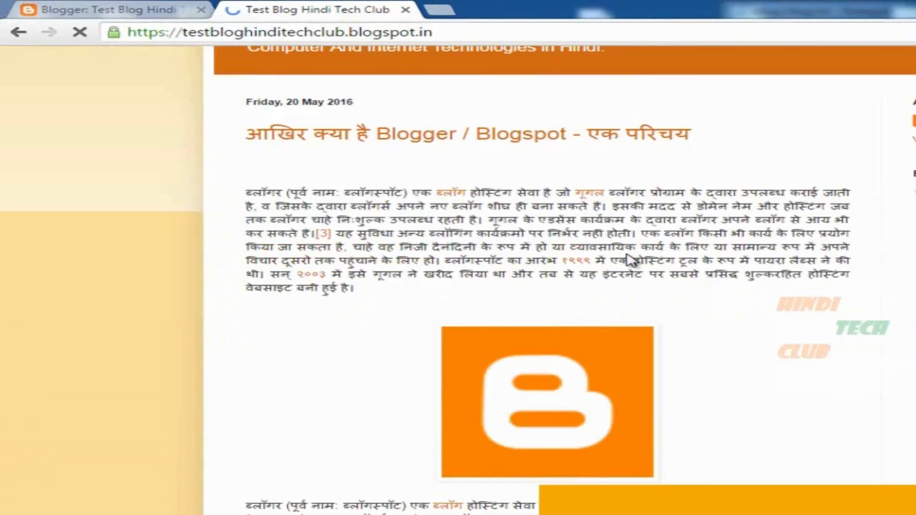
pyautogui.scroll(-10, 632, 258)
pyautogui.scroll(-8, 630, 256)
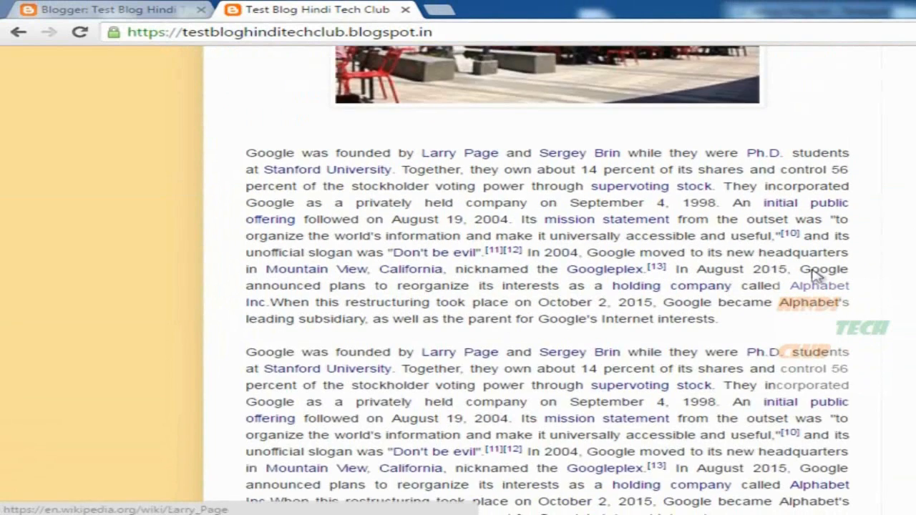
pyautogui.scroll(15, 689, 241)
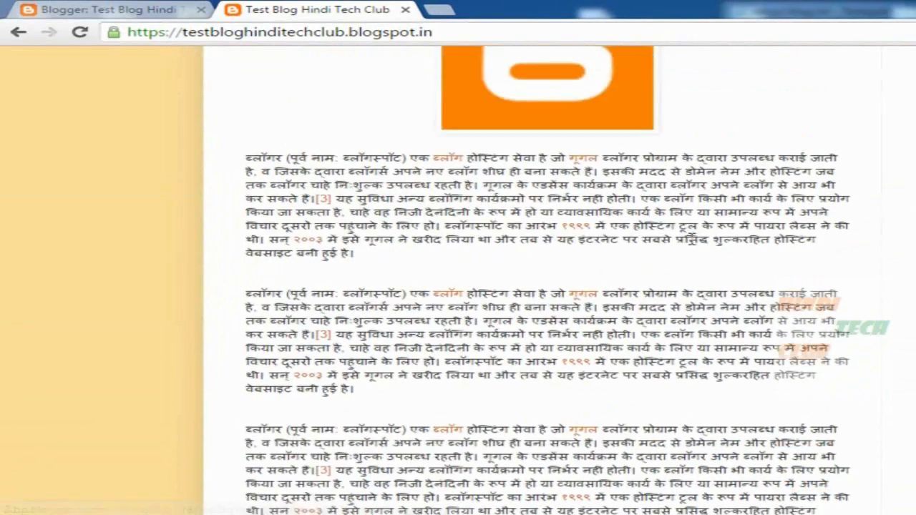
pyautogui.scroll(5, 689, 242)
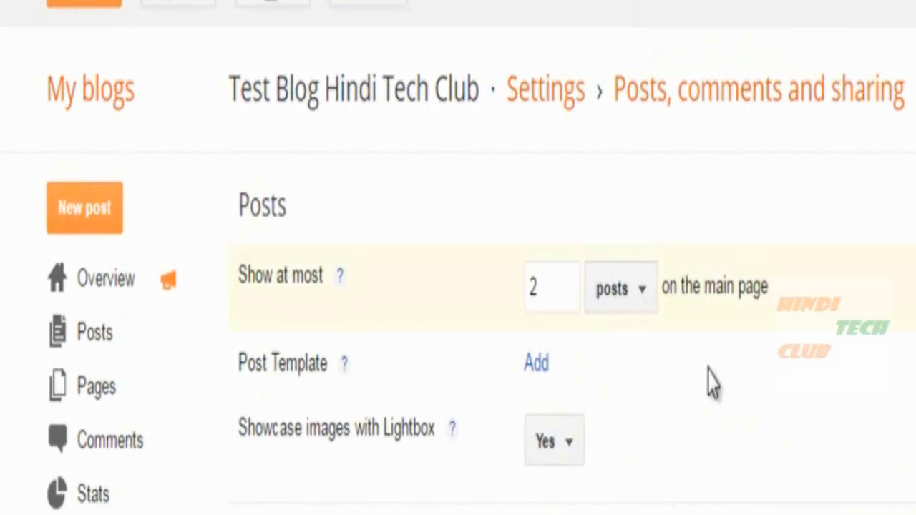
# Replace the main-page post count of 2 with 5 and save the settings.
pyautogui.click(550, 282)
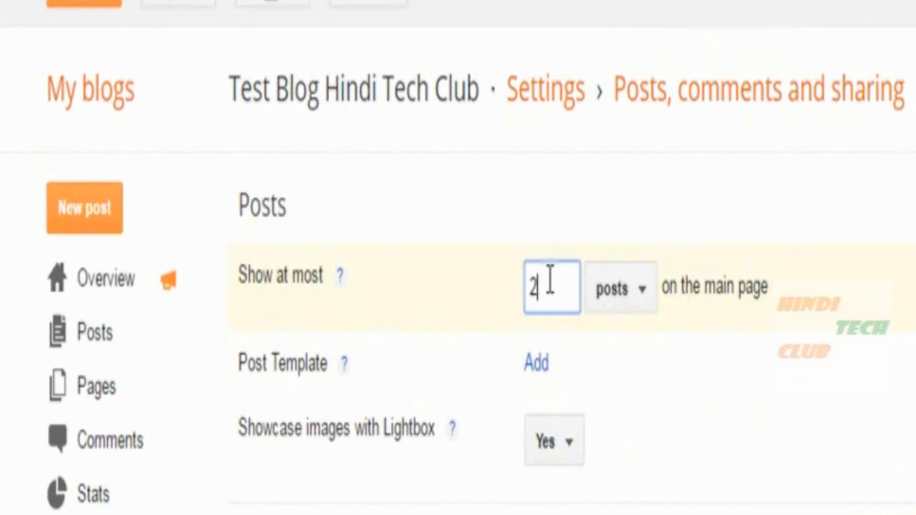
pyautogui.doubleClick(532, 282)
pyautogui.moveTo(550, 288); pyautogui.dragTo(517, 288)
pyautogui.moveTo(704, 286); pyautogui.dragTo(811, 280)
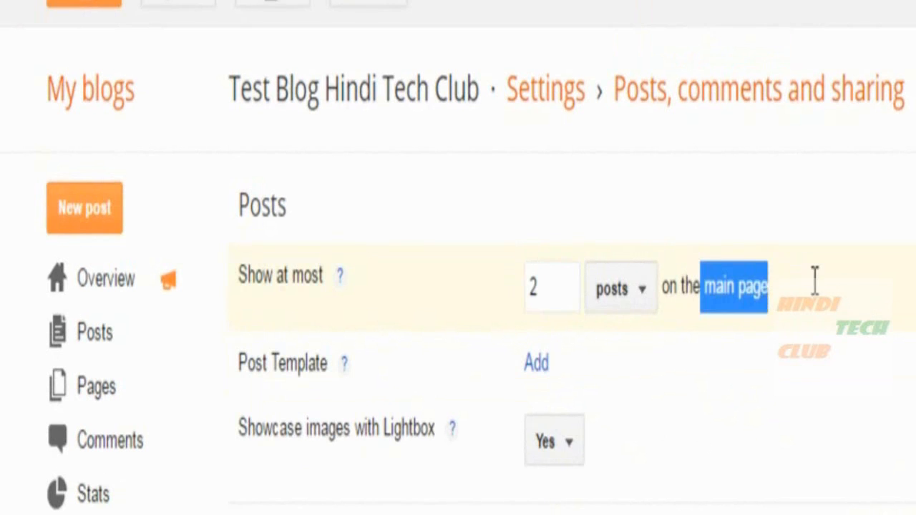
pyautogui.click(555, 284)
pyautogui.doubleClick(554, 283)
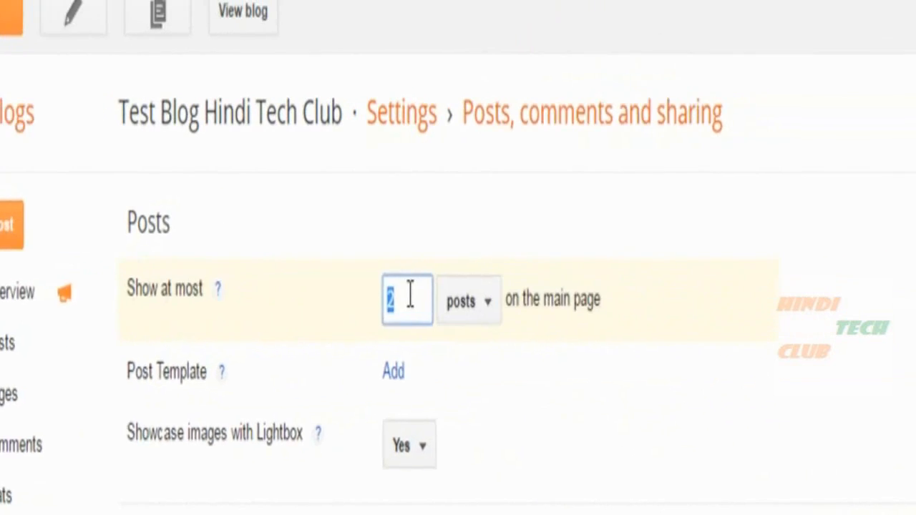
pyautogui.press('BackSpace')
pyautogui.write('5')
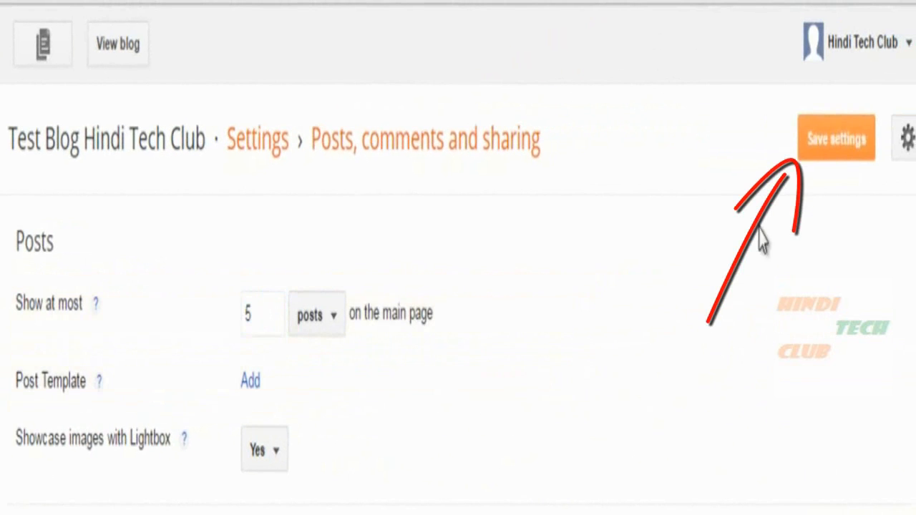
pyautogui.click(811, 147)
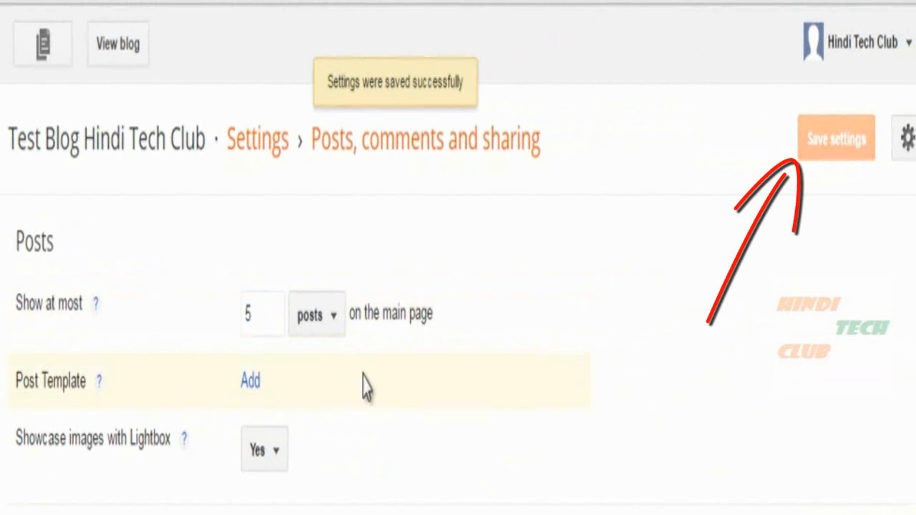
# Review the saved 'Show at most 5 posts on the main page' setting.
pyautogui.click(247, 320)
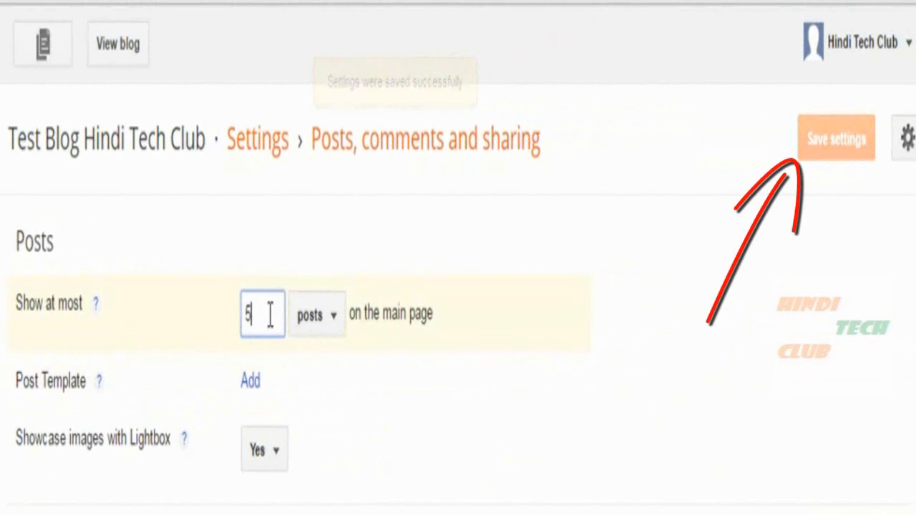
pyautogui.click(369, 313)
pyautogui.moveTo(369, 313); pyautogui.dragTo(437, 311)
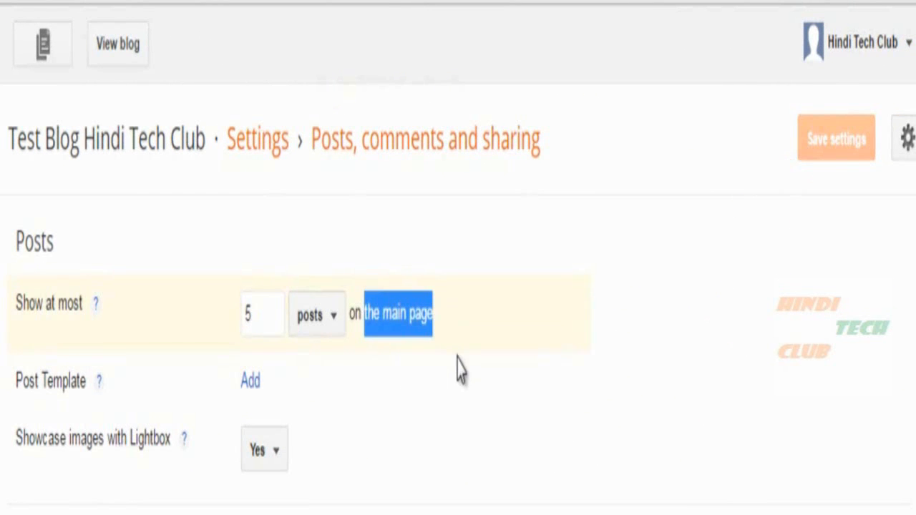
pyautogui.click(327, 368)
pyautogui.moveTo(265, 320); pyautogui.dragTo(232, 303)
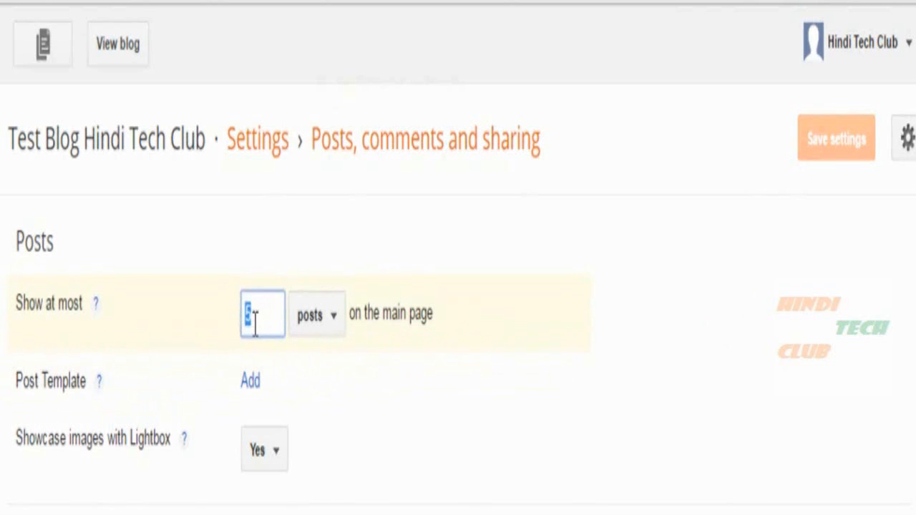
pyautogui.click(430, 408)
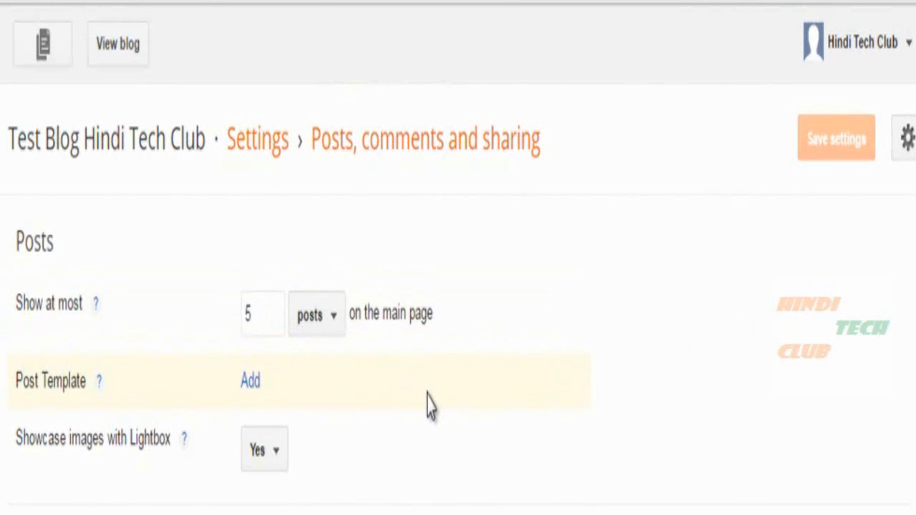
pyautogui.moveTo(265, 311); pyautogui.dragTo(229, 326)
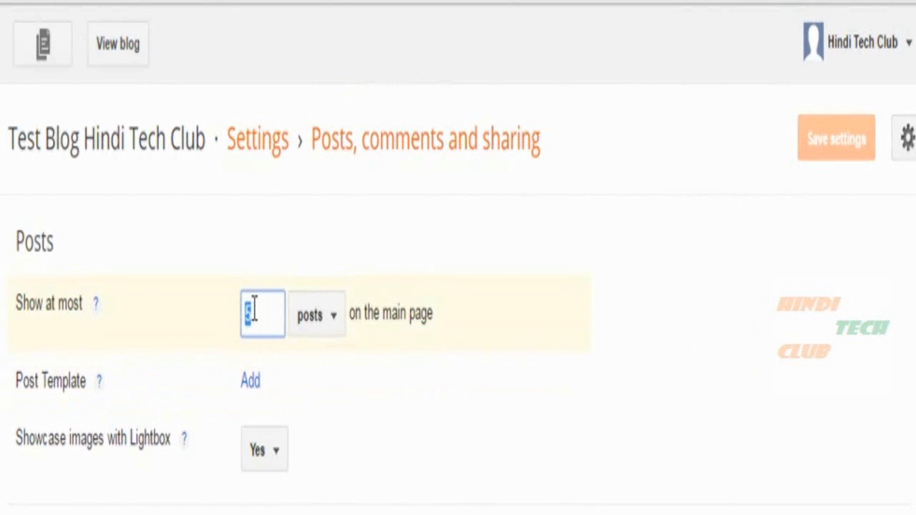
pyautogui.moveTo(387, 313); pyautogui.dragTo(444, 317)
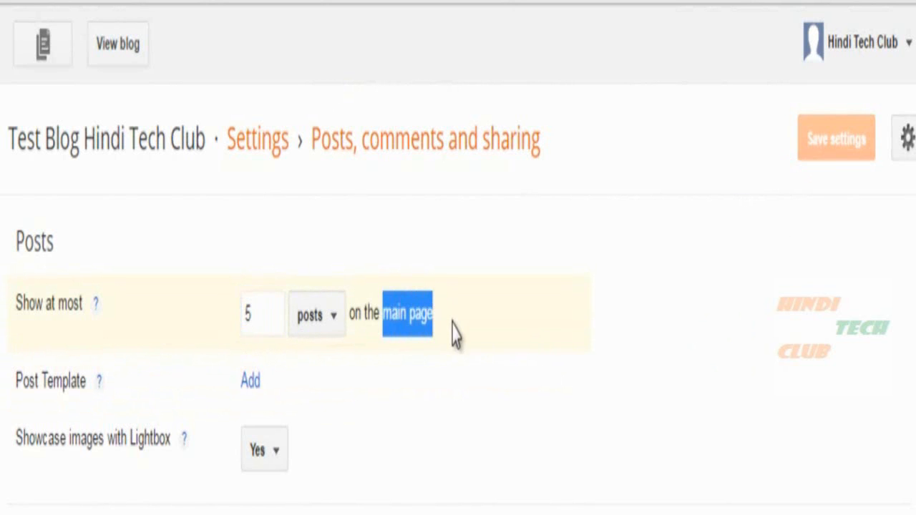
pyautogui.click(336, 326)
pyautogui.moveTo(271, 313); pyautogui.dragTo(232, 313)
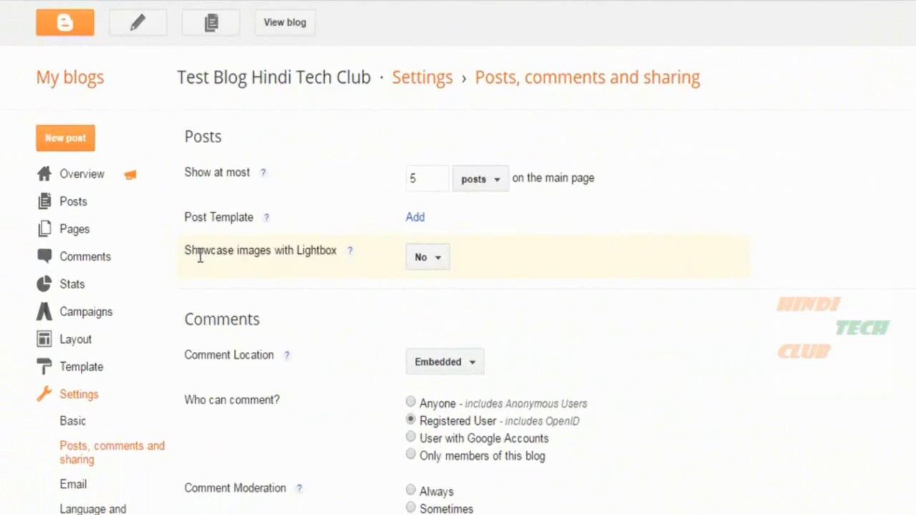
# Leave Lightbox at No and see how the post image opens on the live blog.
pyautogui.moveTo(168, 252); pyautogui.dragTo(273, 252)
pyautogui.click(652, 290)
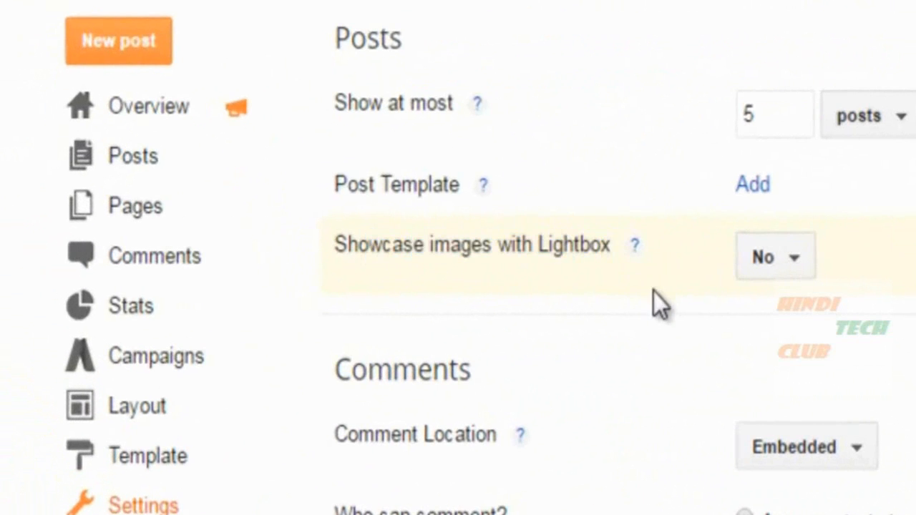
pyautogui.click(791, 259)
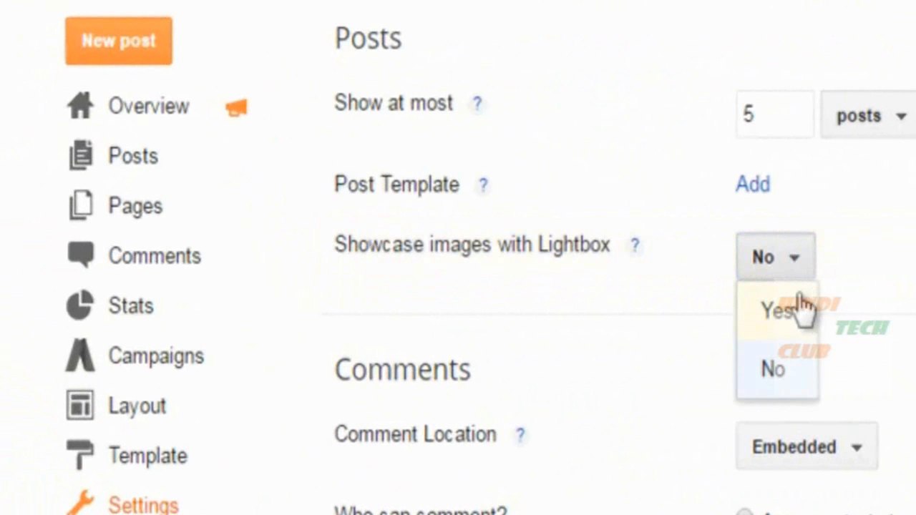
pyautogui.click(910, 319)
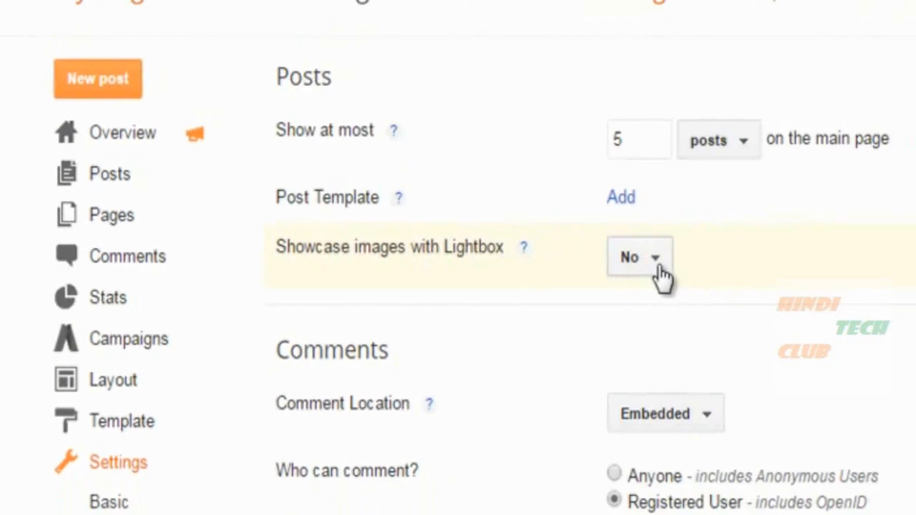
pyautogui.click(221, 7)
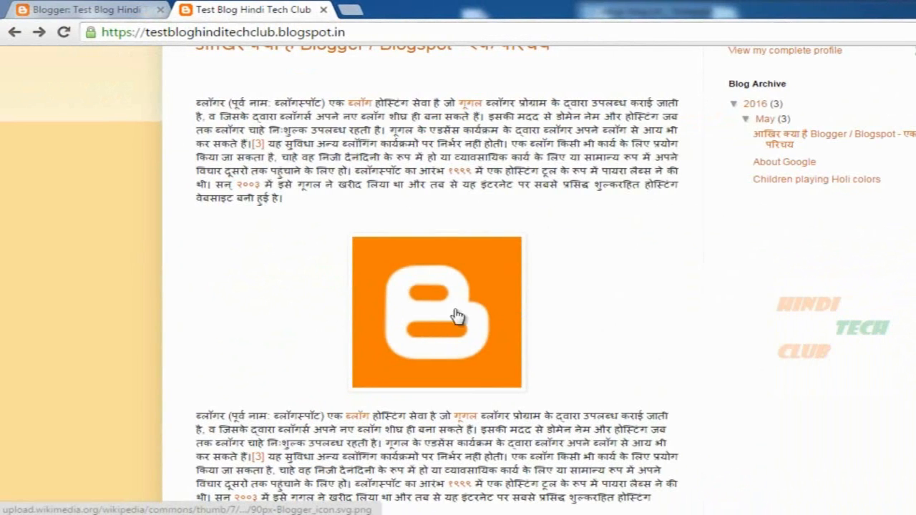
pyautogui.click(437, 290)
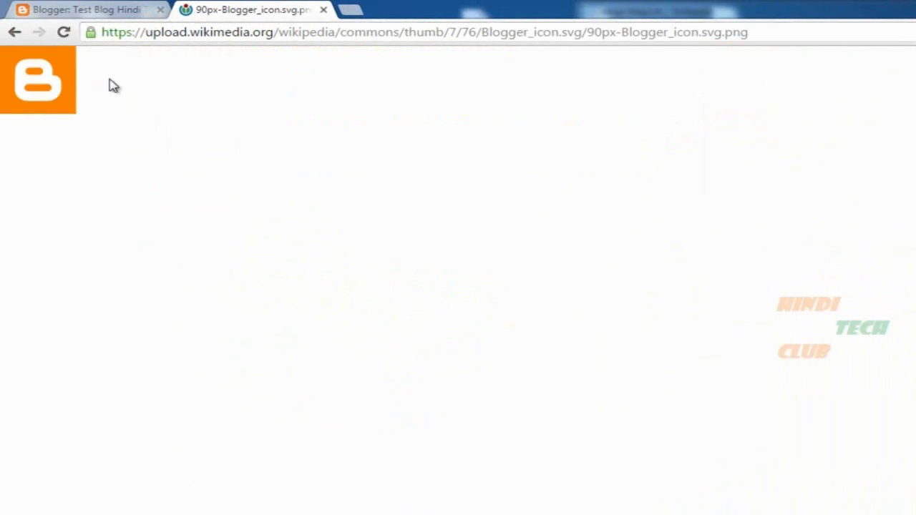
pyautogui.click(14, 33)
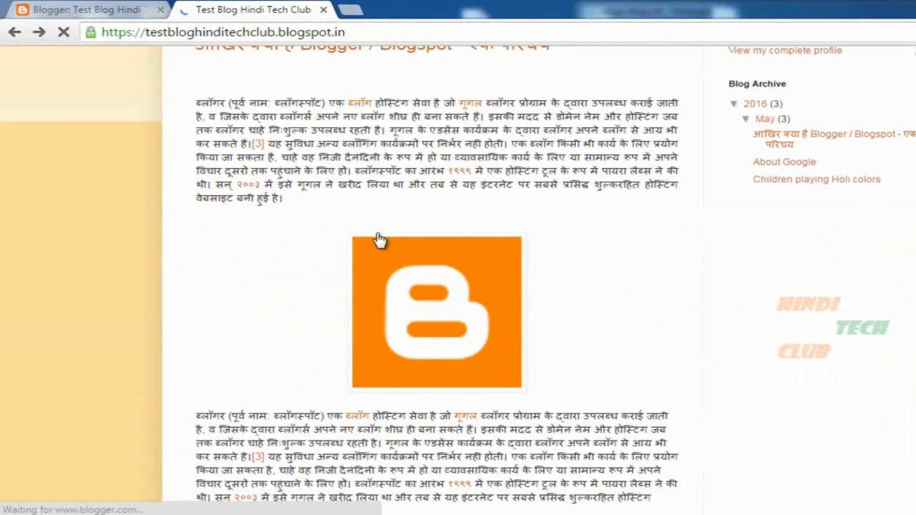
pyautogui.click(100, 9)
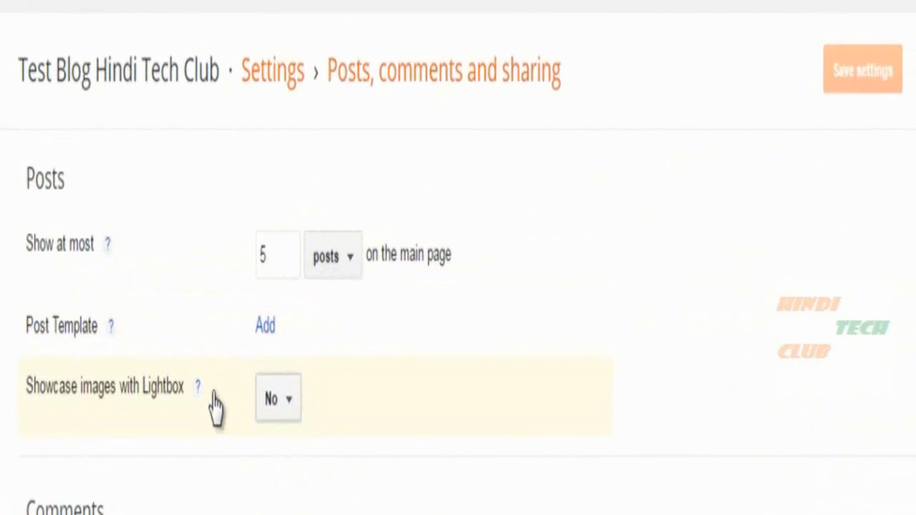
# Set Showcase images with Lightbox to Yes and save the setting.
pyautogui.moveTo(45, 379); pyautogui.dragTo(170, 371)
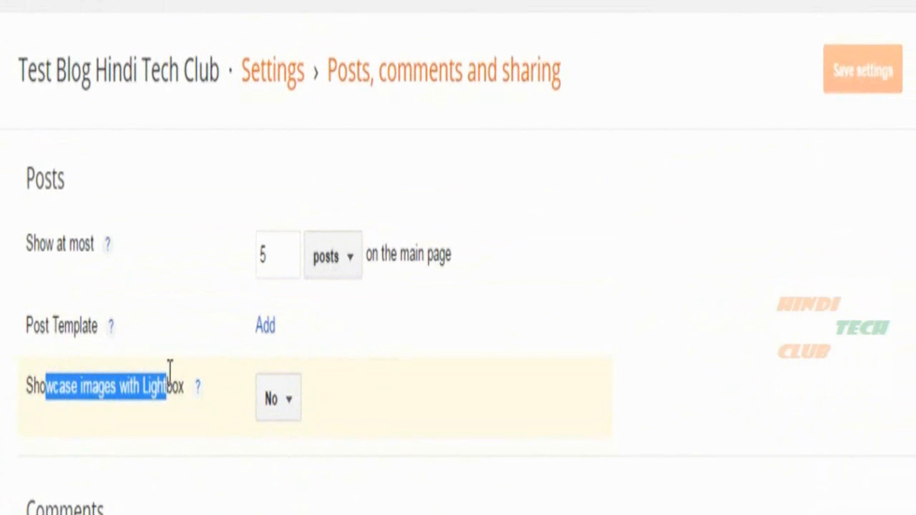
pyautogui.click(284, 400)
pyautogui.click(280, 454)
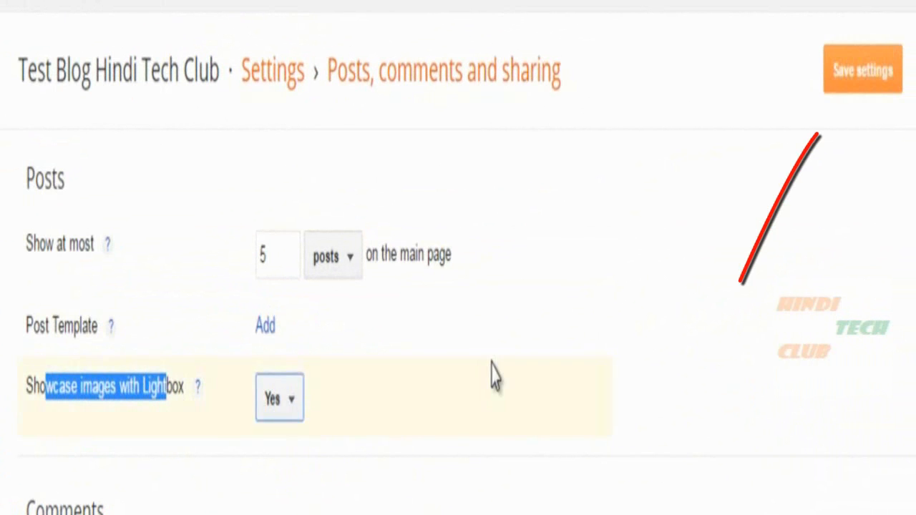
pyautogui.click(491, 375)
pyautogui.click(863, 70)
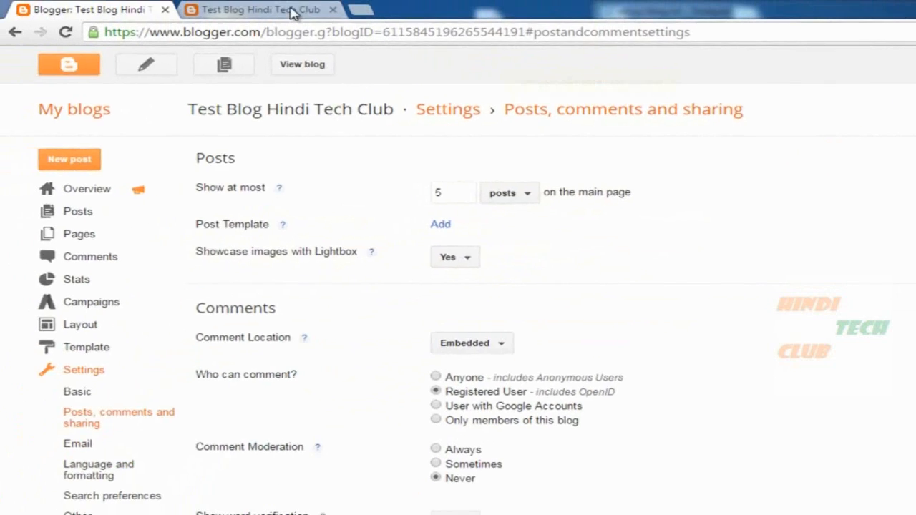
# Reload the blog, confirm the image enlarges in a Lightbox, then return to the settings tab.
pyautogui.click(292, 11)
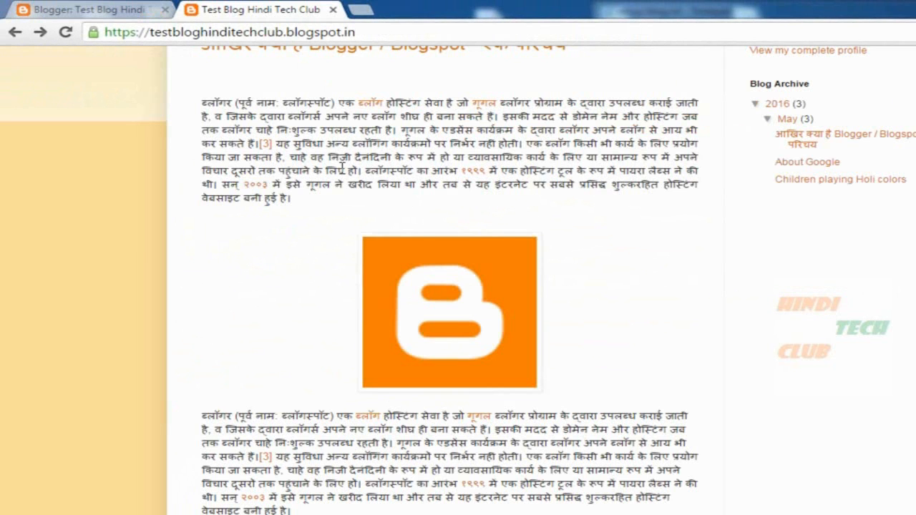
pyautogui.press('F5')
pyautogui.click(445, 308)
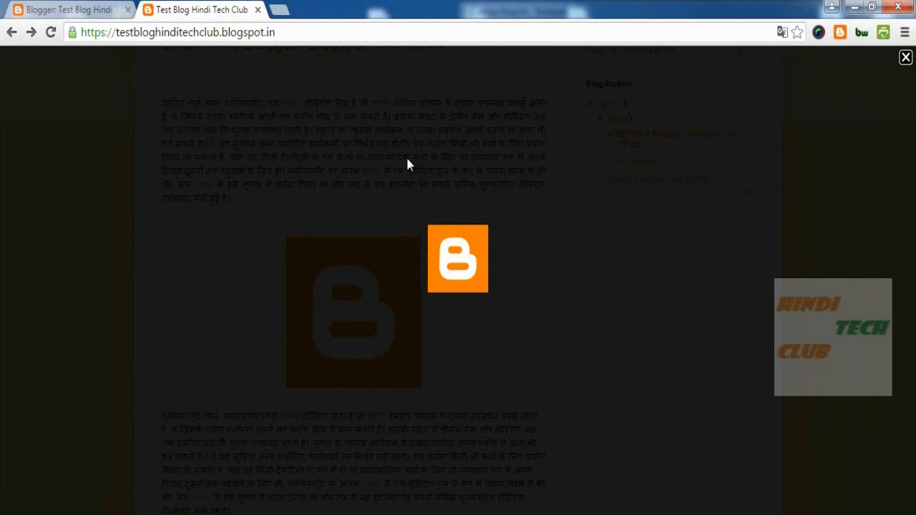
pyautogui.click(905, 59)
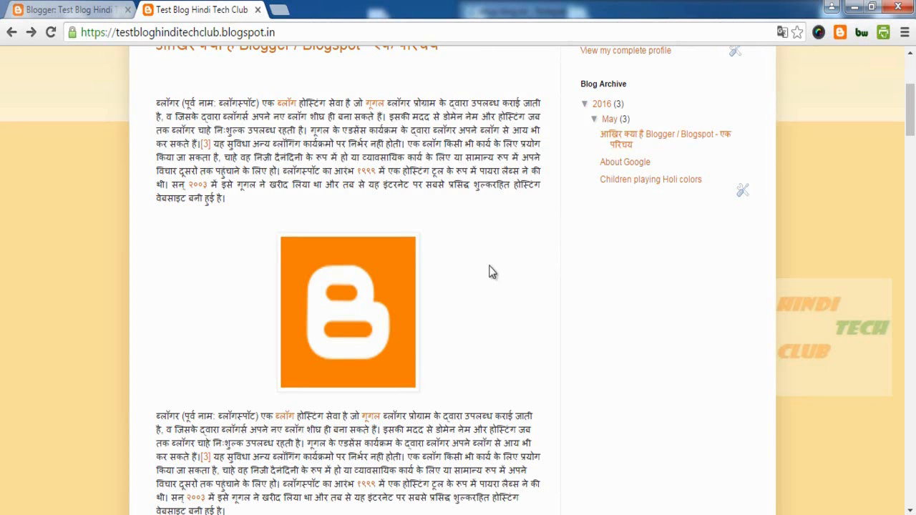
pyautogui.hotkey('ctrl', 'Tab')
pyautogui.moveTo(199, 246); pyautogui.dragTo(338, 251)
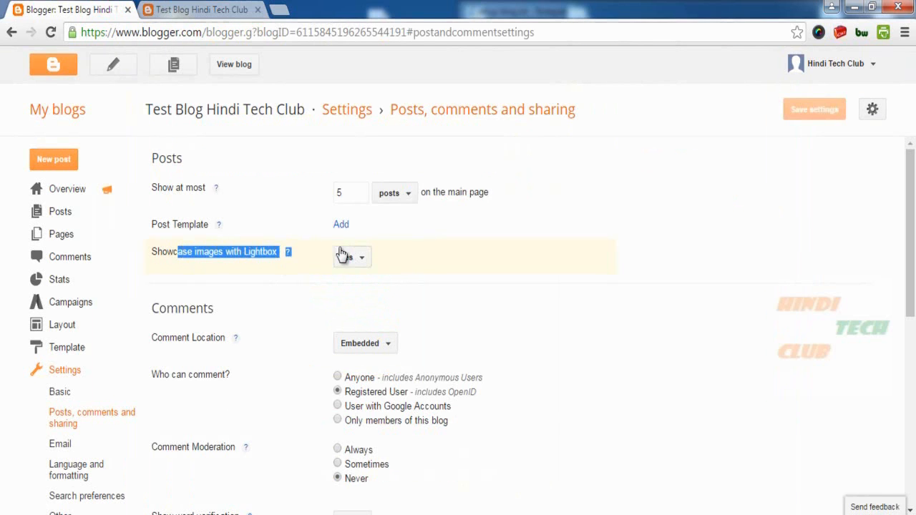
pyautogui.click(379, 252)
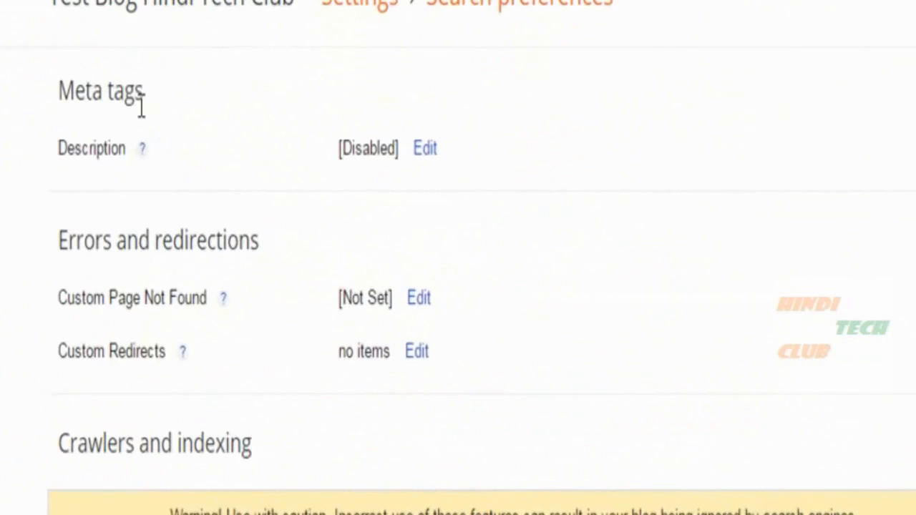
# Review the Meta tags section, where the search description shows as Disabled.
pyautogui.moveTo(39, 63); pyautogui.dragTo(155, 61)
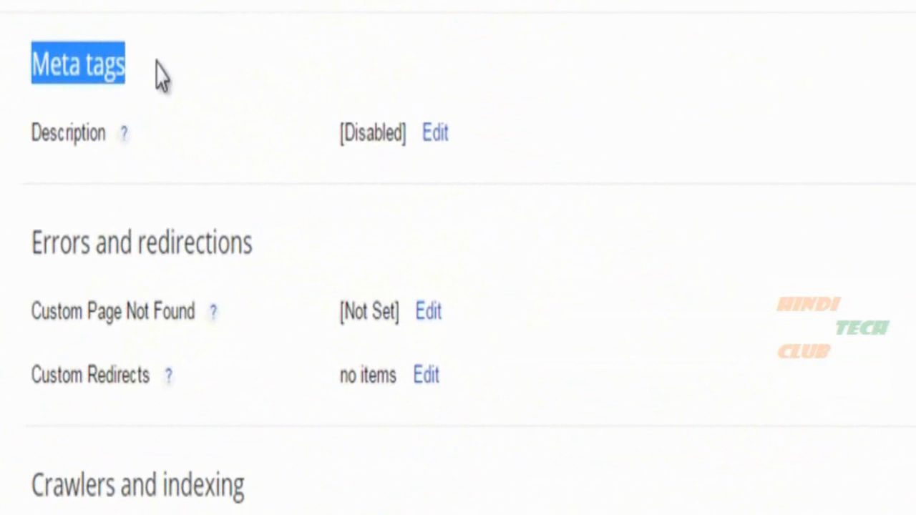
pyautogui.click(84, 149)
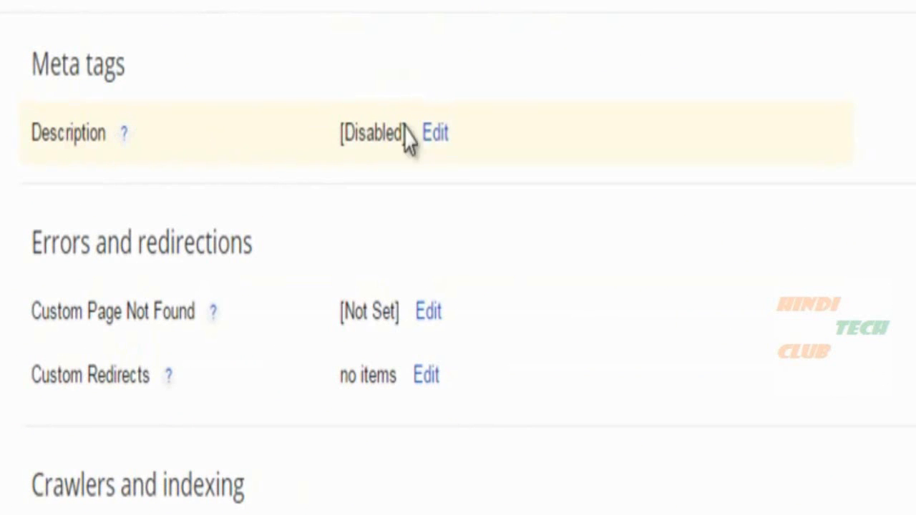
pyautogui.moveTo(341, 133); pyautogui.dragTo(415, 143)
pyautogui.click(455, 170)
# Edit the Description setting and enable the search description, noting its 150-character limit.
pyautogui.click(435, 134)
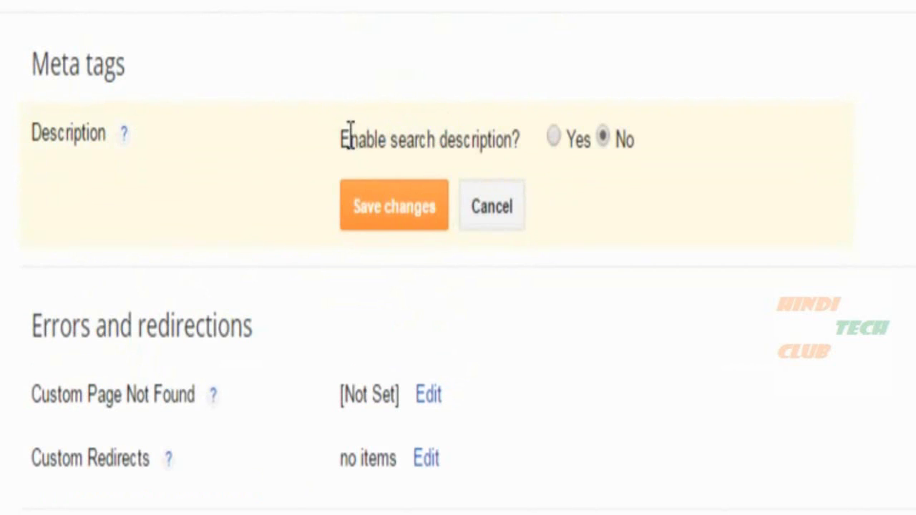
pyautogui.moveTo(349, 136); pyautogui.dragTo(504, 127)
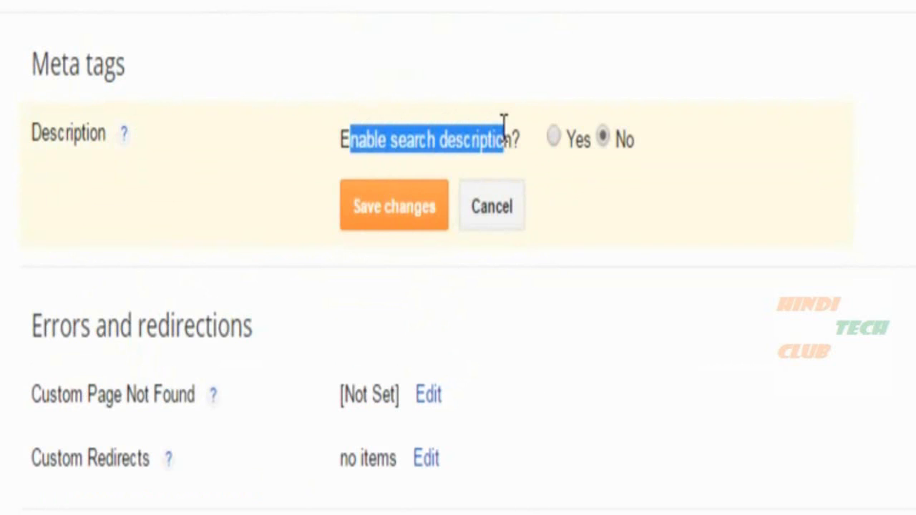
pyautogui.click(554, 138)
pyautogui.click(385, 220)
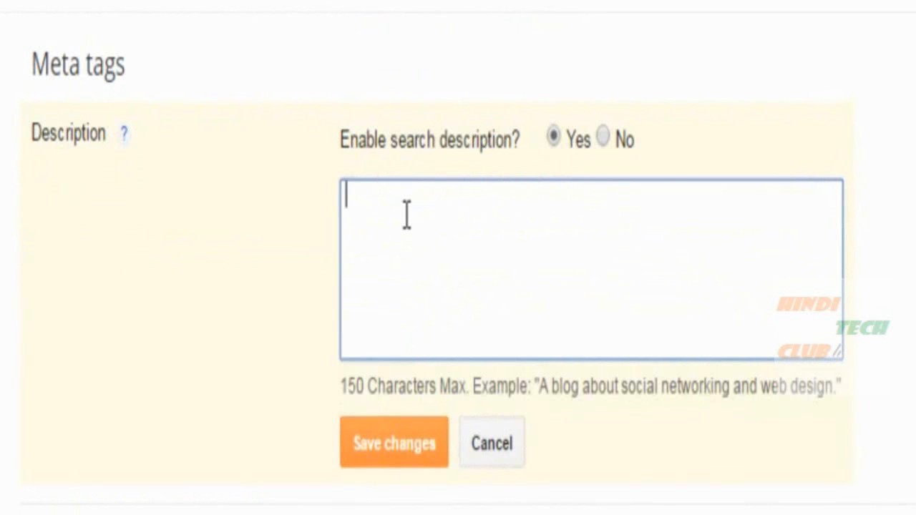
pyautogui.moveTo(341, 386); pyautogui.dragTo(464, 381)
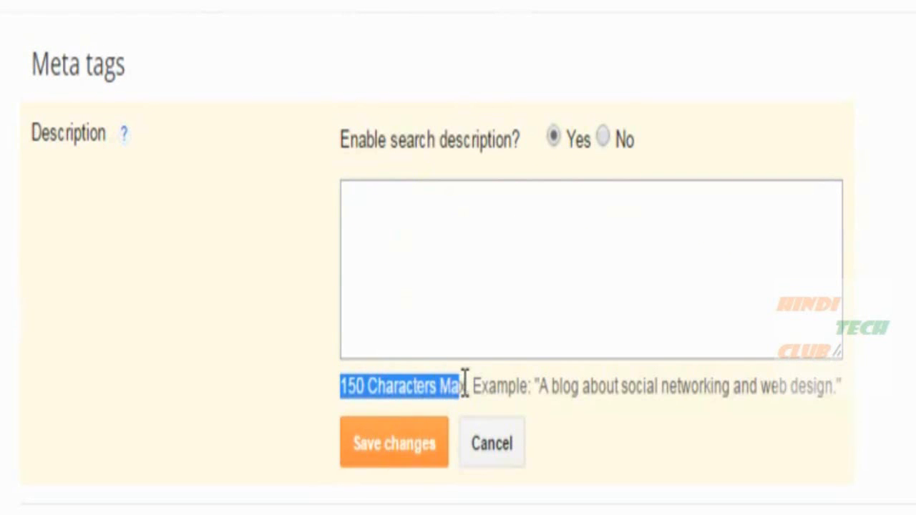
pyautogui.click(407, 173)
# Enter 'A blog about computer and internet technologies in Hindi.' as the description and save.
pyautogui.click(357, 200)
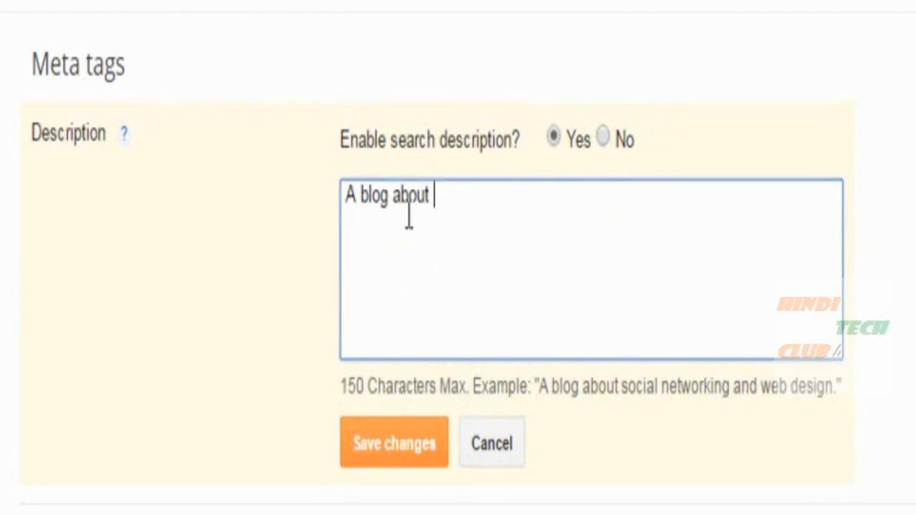
pyautogui.write('a')
pyautogui.press('BackSpace')
pyautogui.press('BackSpace')
pyautogui.press('BackSpace')
pyautogui.press('BackSpace')
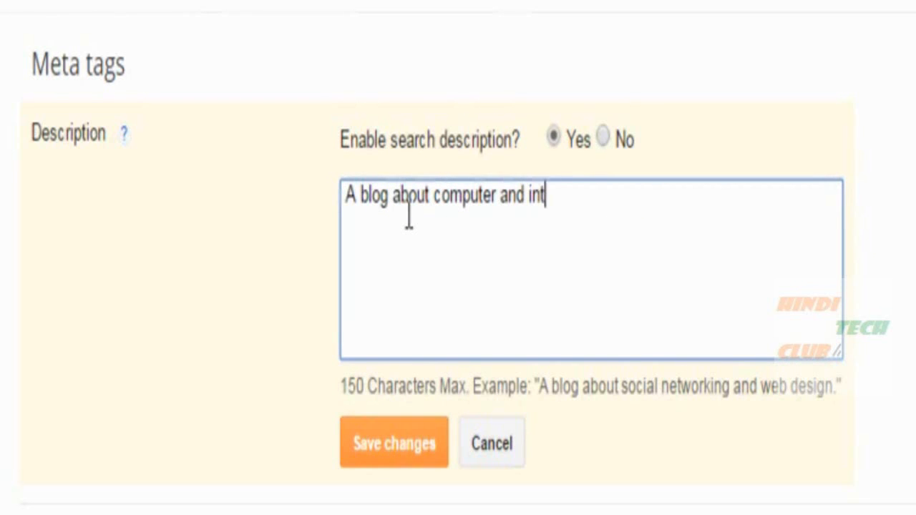
pyautogui.write('ernet technologies in Hindi.')
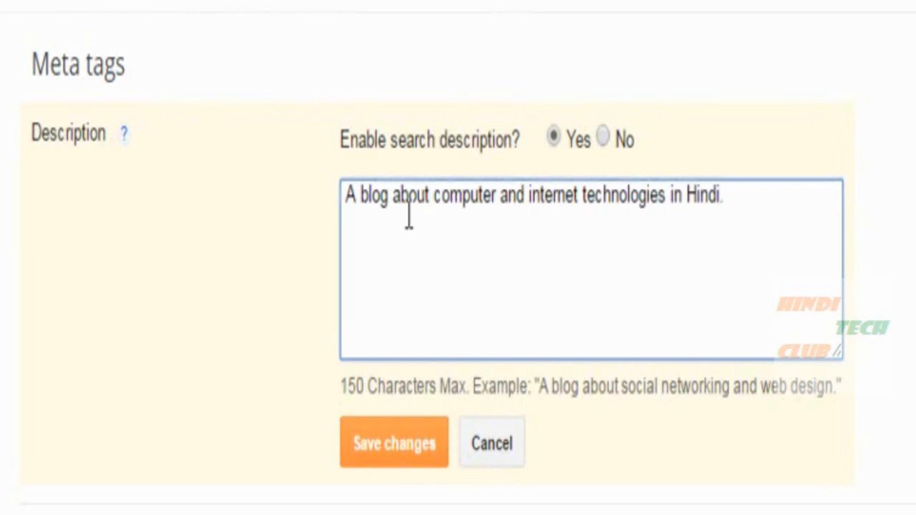
pyautogui.moveTo(345, 202); pyautogui.dragTo(745, 226)
pyautogui.click(740, 200)
pyautogui.moveTo(460, 387); pyautogui.dragTo(482, 343)
pyautogui.click(468, 255)
pyautogui.moveTo(342, 384); pyautogui.dragTo(467, 381)
pyautogui.click(581, 253)
pyautogui.click(393, 456)
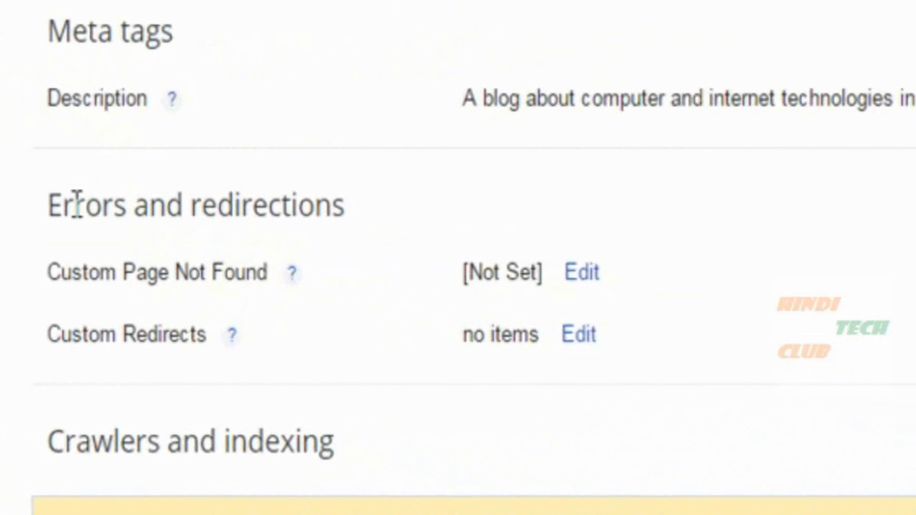
pyautogui.moveTo(76, 204); pyautogui.dragTo(348, 205)
pyautogui.click(353, 219)
pyautogui.moveTo(62, 276); pyautogui.dragTo(265, 279)
pyautogui.click(452, 198)
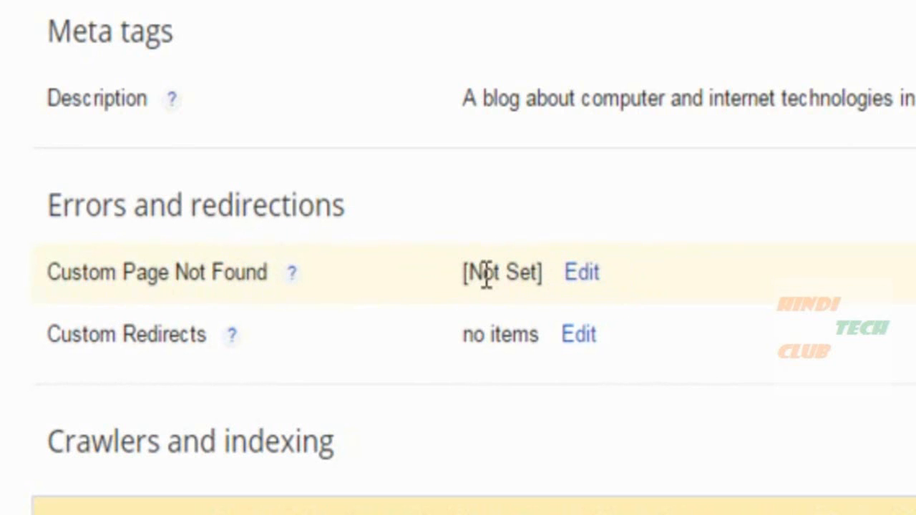
# Paste the Hindi not-found message pointing visitors to the Home page and save it.
pyautogui.click(587, 274)
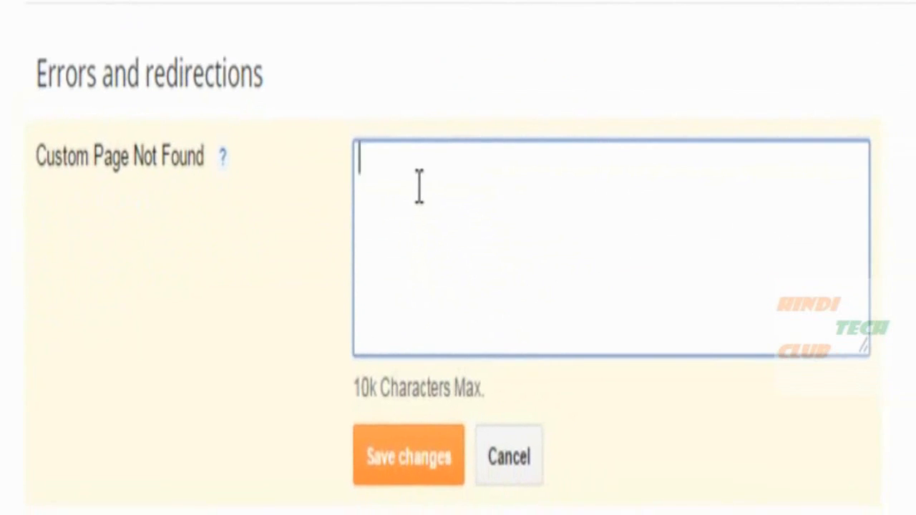
pyautogui.write('ये पेज हमारी blog/site पर उपलब्ध नही है! कृपया कर नीचे दिए गए Home के option पर click करके हमारी site के Main Page पर जाएँ!')
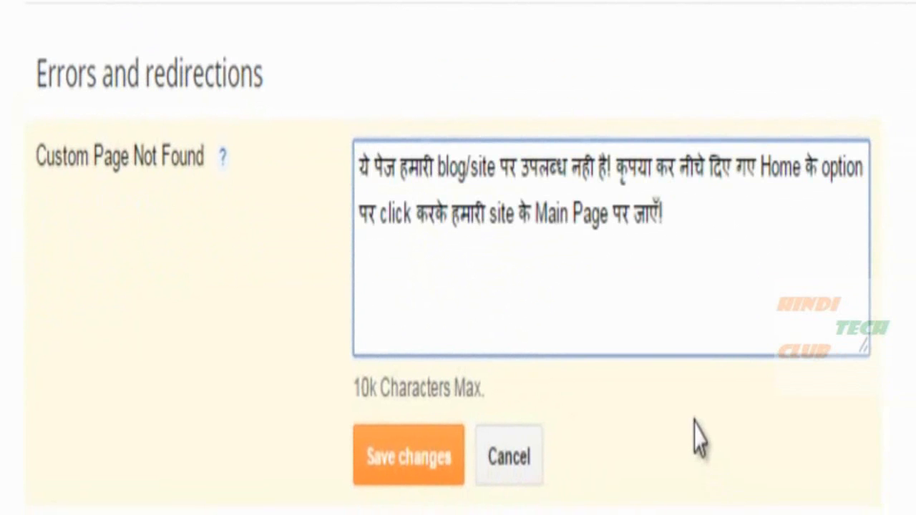
pyautogui.moveTo(359, 156); pyautogui.dragTo(836, 184)
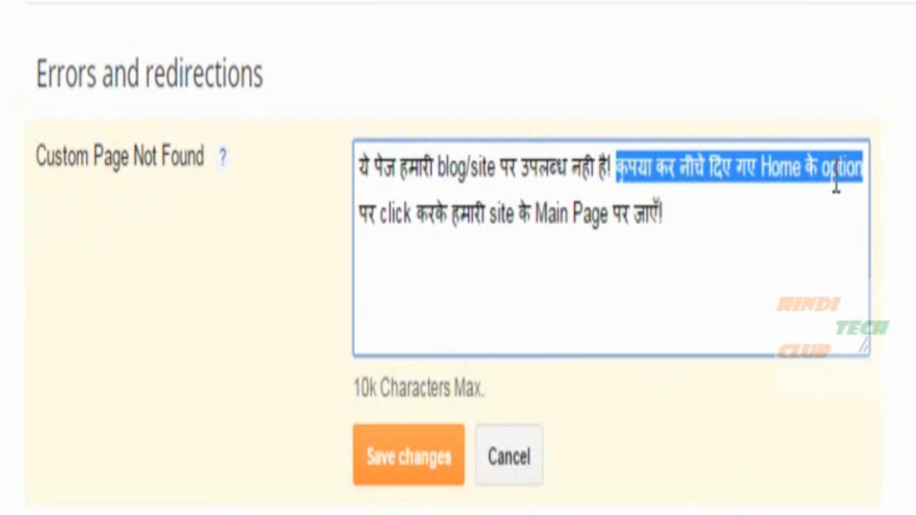
pyautogui.moveTo(368, 213); pyautogui.dragTo(363, 152)
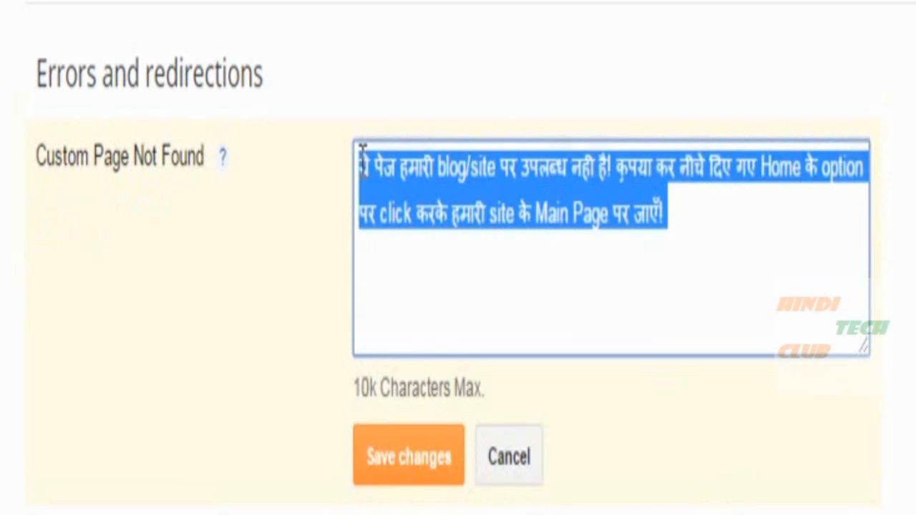
pyautogui.click(709, 201)
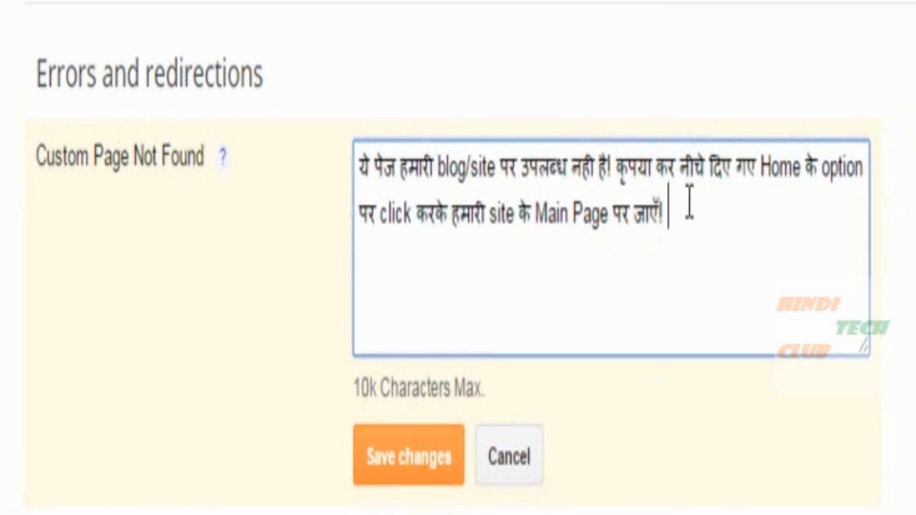
pyautogui.click(370, 478)
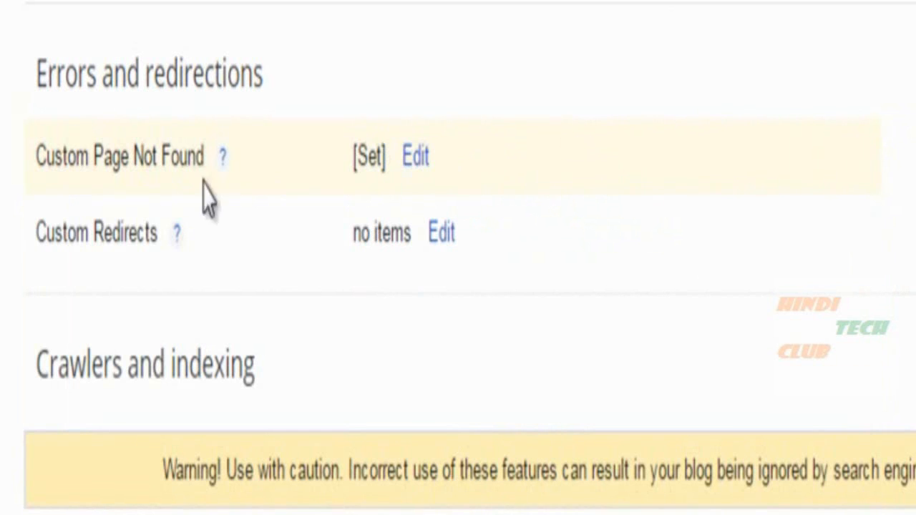
pyautogui.moveTo(63, 159); pyautogui.dragTo(194, 176)
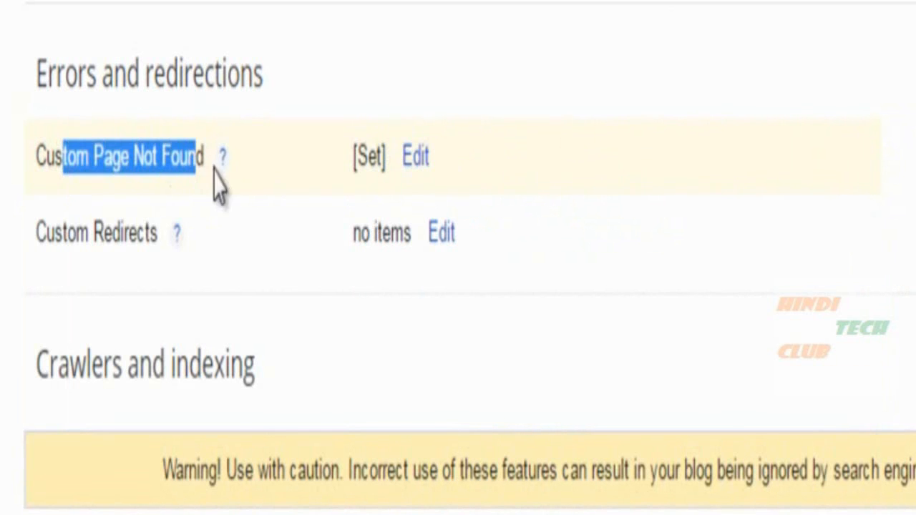
pyautogui.moveTo(353, 163); pyautogui.dragTo(386, 170)
# Open the Other settings page and scroll through its options.
pyautogui.click(605, 220)
pyautogui.scroll(-1, 604, 220)
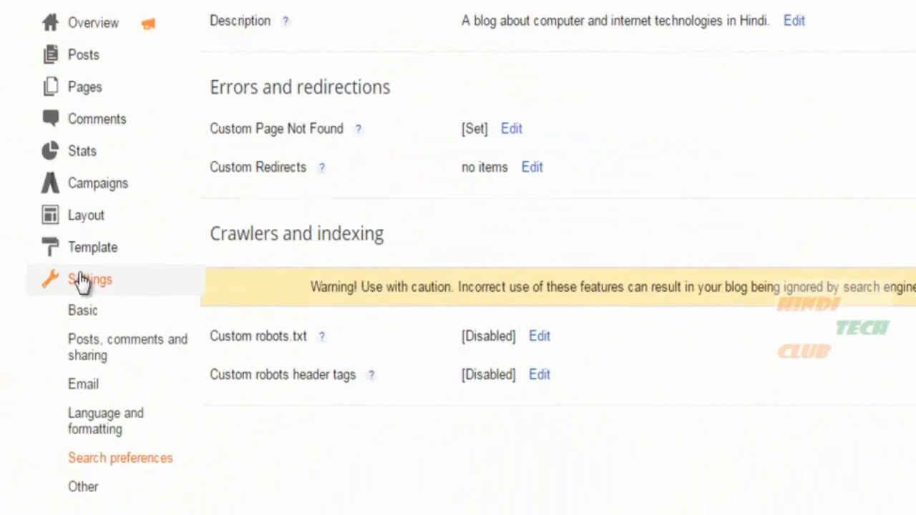
pyautogui.click(80, 491)
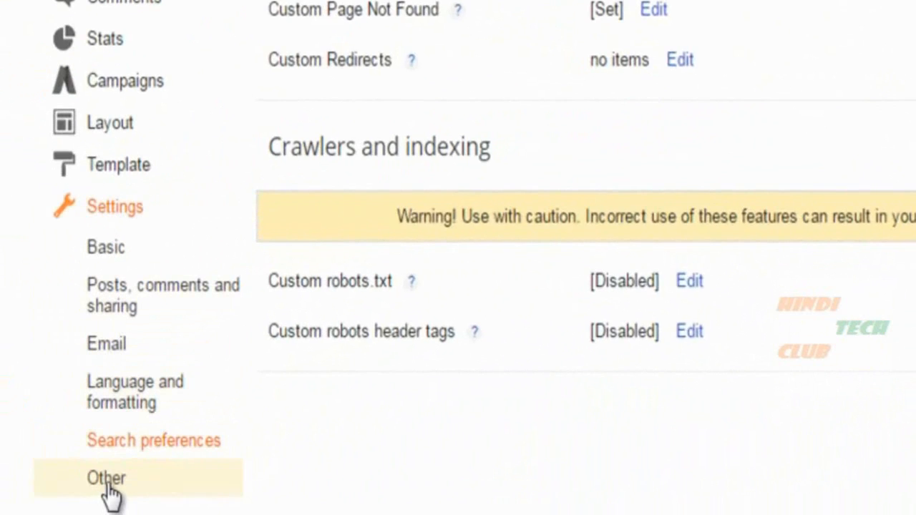
pyautogui.scroll(-3, 833, 146)
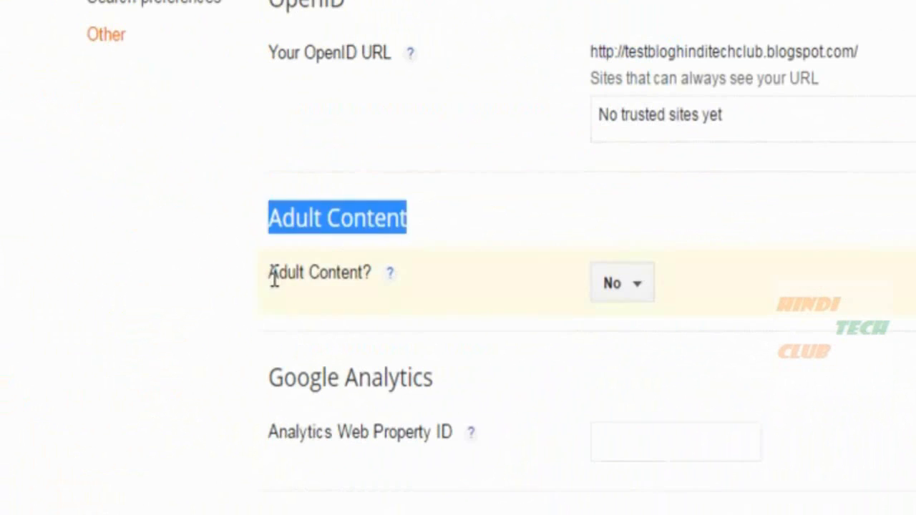
pyautogui.moveTo(272, 275); pyautogui.dragTo(375, 278)
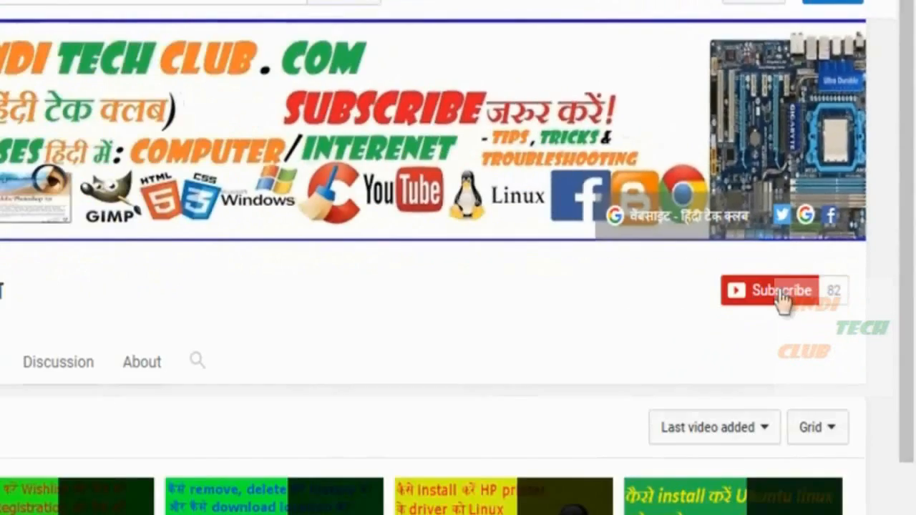
# Subscribe to the Hindi Tech Club channel, which brings up the Google sign-in prompt.
pyautogui.click(782, 301)
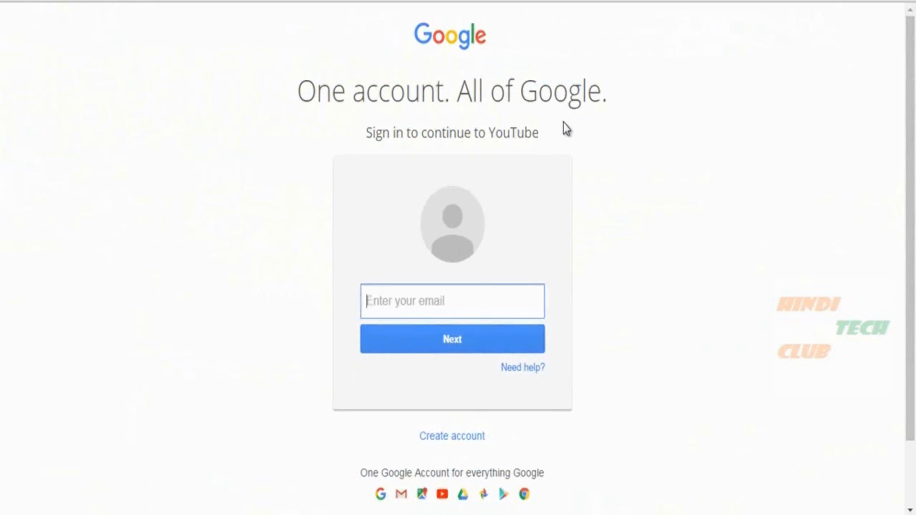